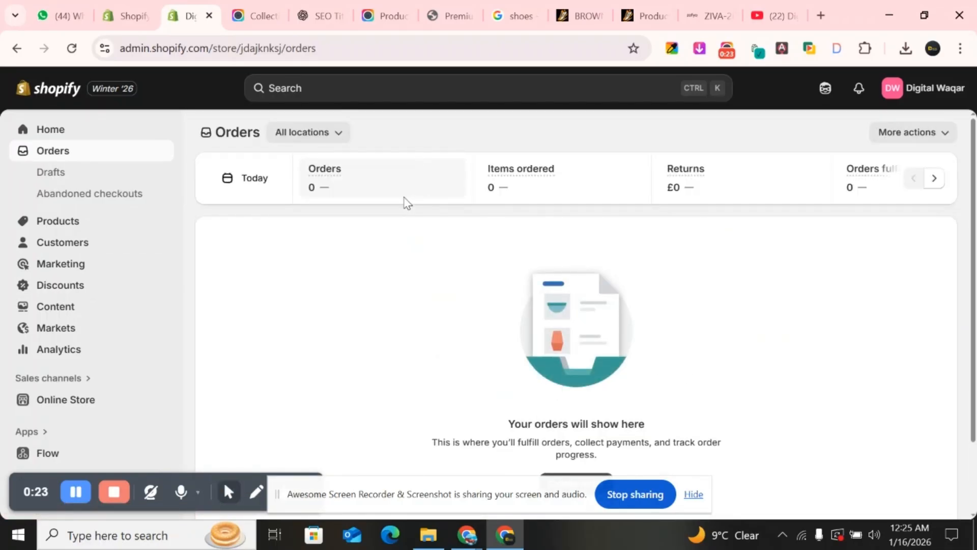
# Open the abandoned checkouts, and examine the customer list with its subscription status, locations, orders and amounts spent.
pyautogui.click(111, 200)
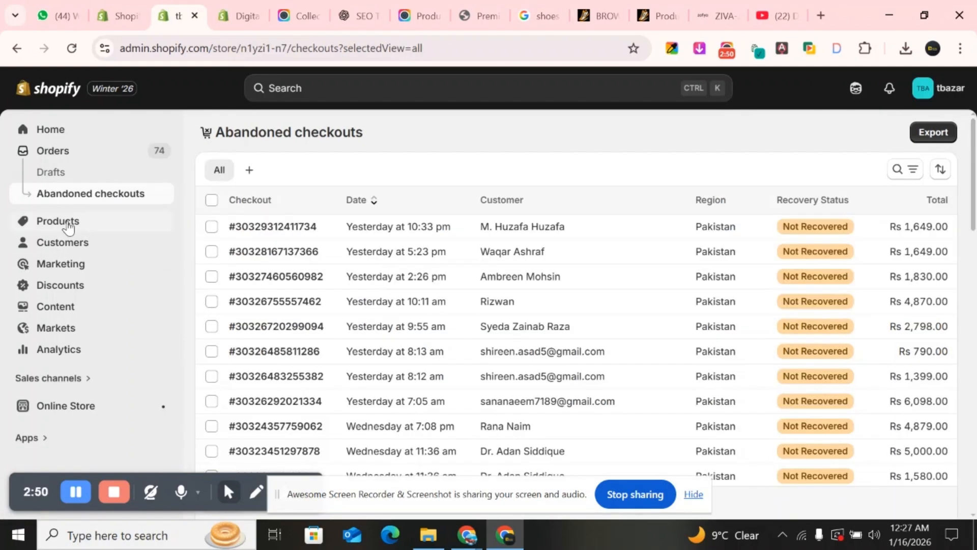
pyautogui.click(69, 253)
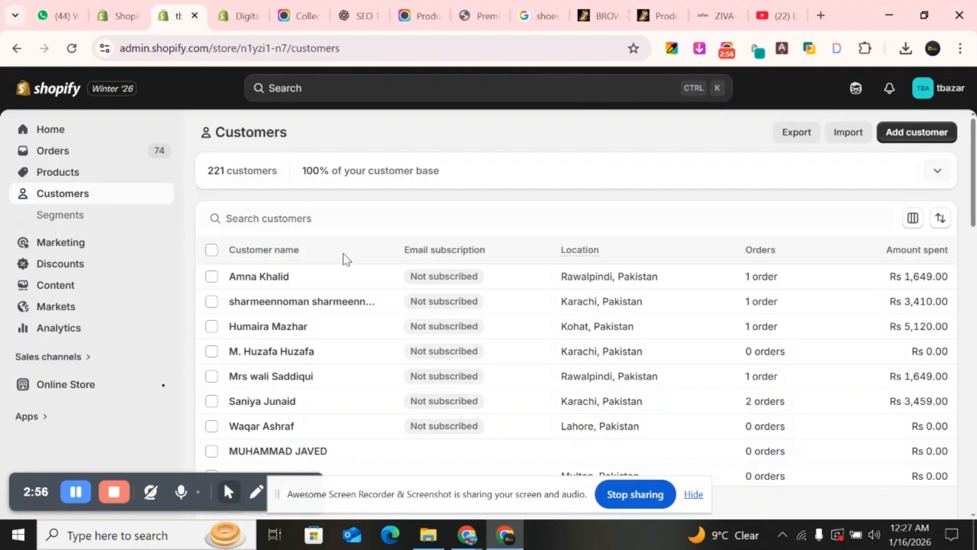
pyautogui.scroll(-1, 343, 252)
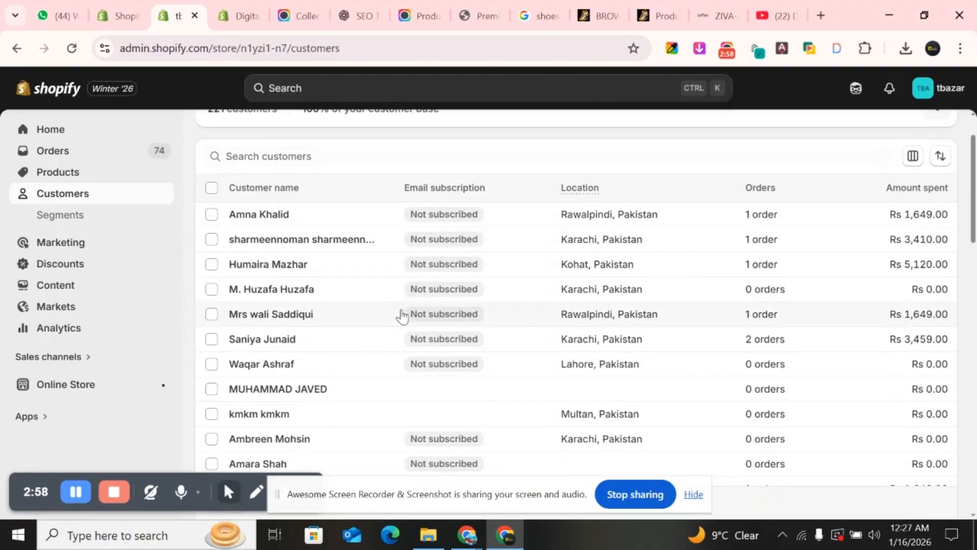
pyautogui.scroll(-2, 400, 316)
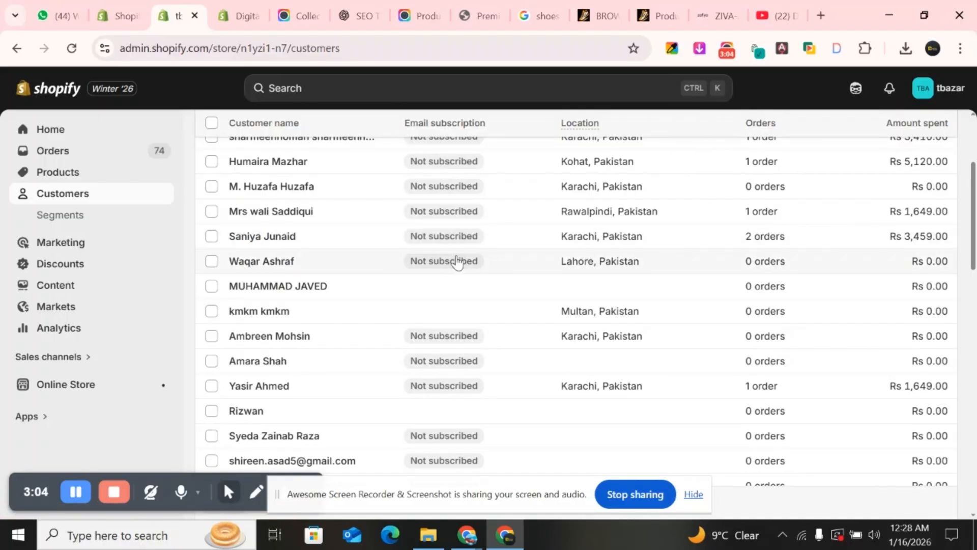
pyautogui.scroll(-1, 767, 331)
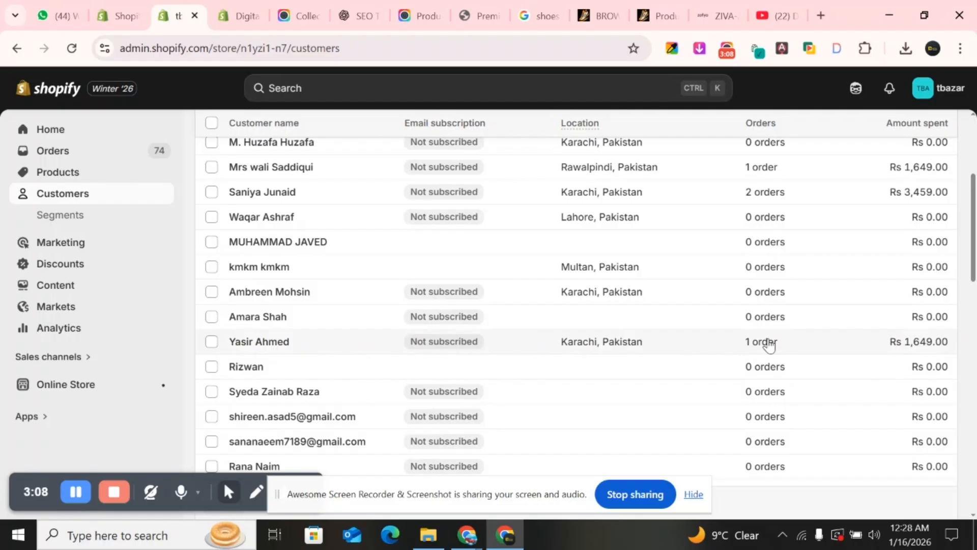
pyautogui.scroll(-6, 768, 344)
pyautogui.scroll(-3, 768, 345)
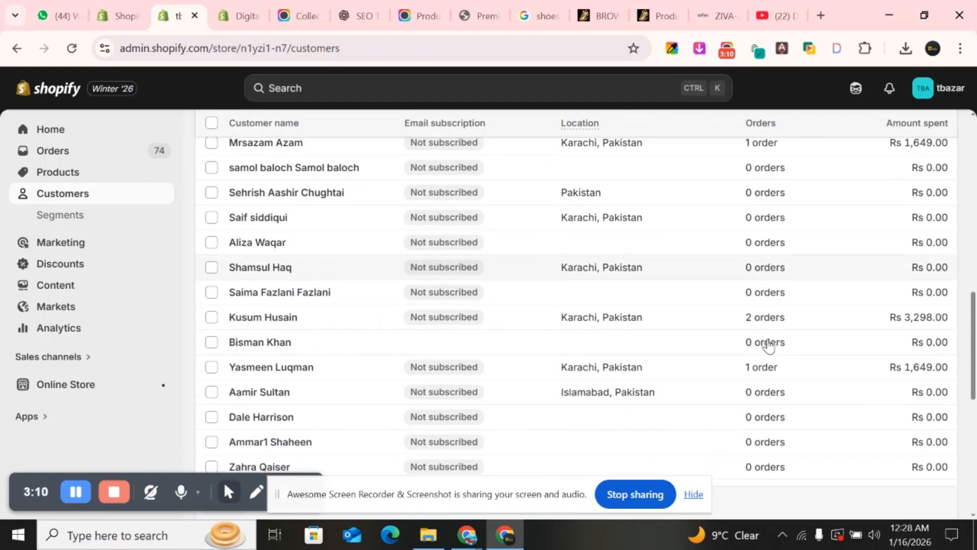
pyautogui.scroll(15, 768, 343)
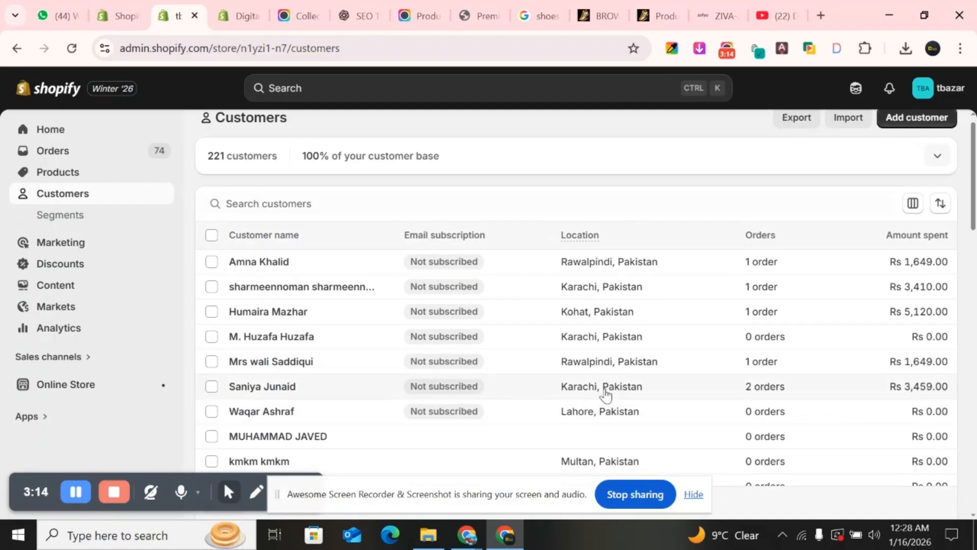
# Open the customer segments and examine the share of customers in each segment.
pyautogui.click(119, 219)
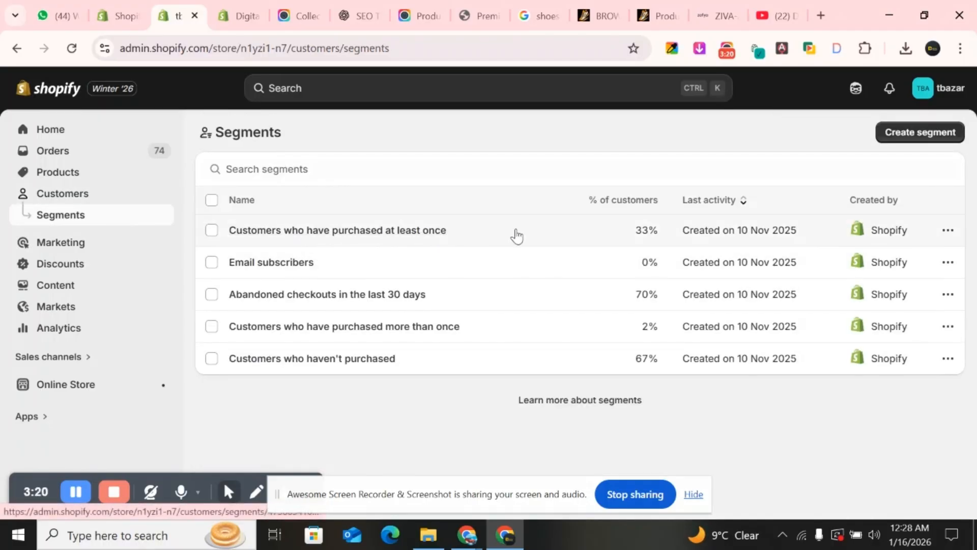
pyautogui.moveTo(644, 238)
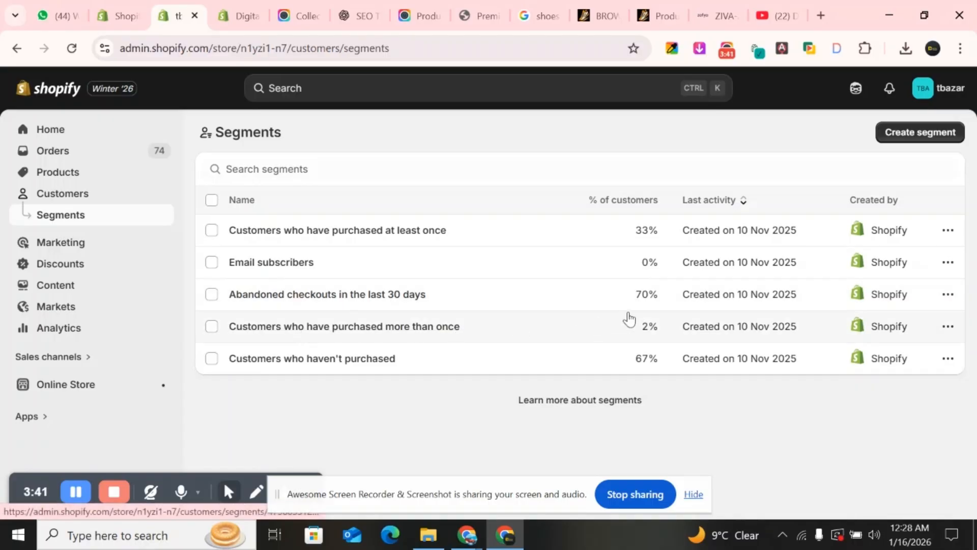
pyautogui.moveTo(654, 329)
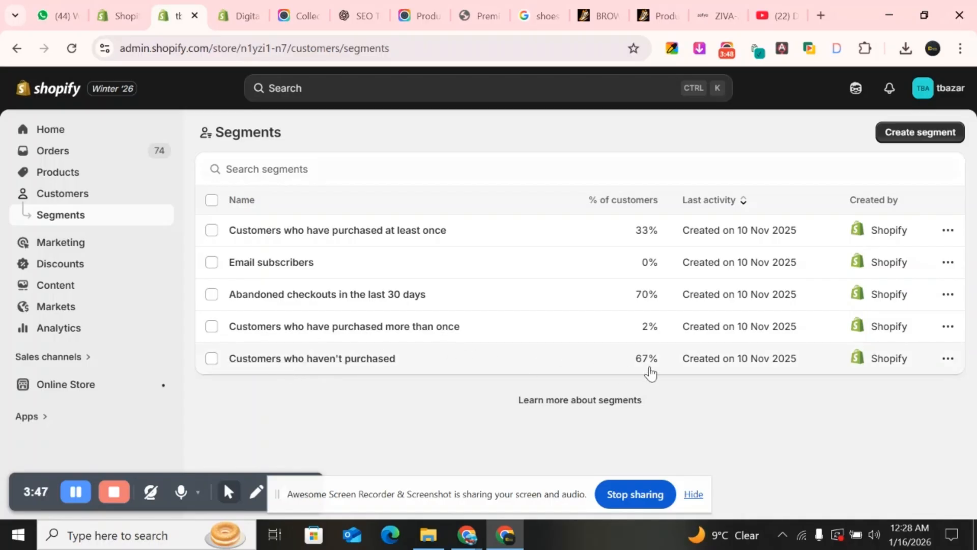
# Review the top marketing channels in the marketing overview and the sessions and sales per channel in the attribution report.
pyautogui.click(59, 244)
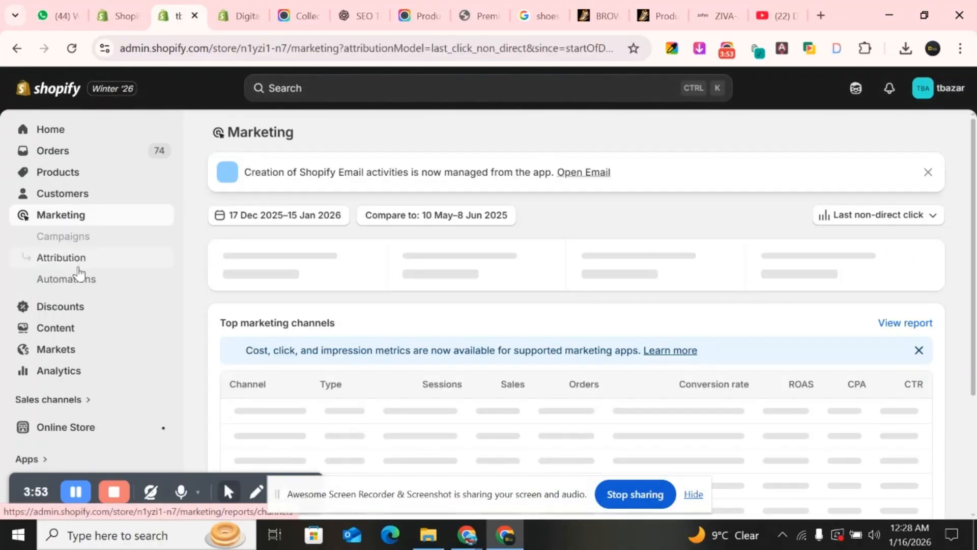
pyautogui.scroll(-2, 346, 409)
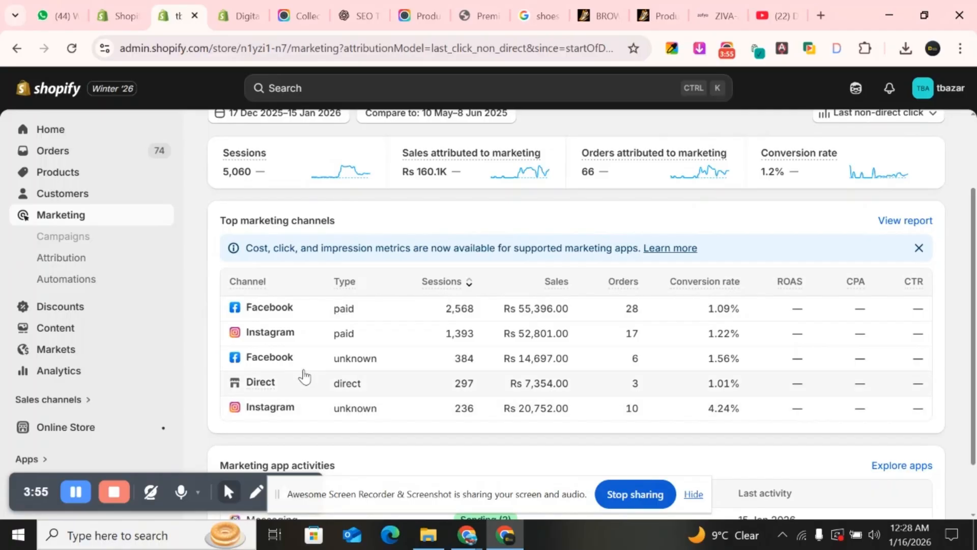
pyautogui.scroll(-1, 303, 376)
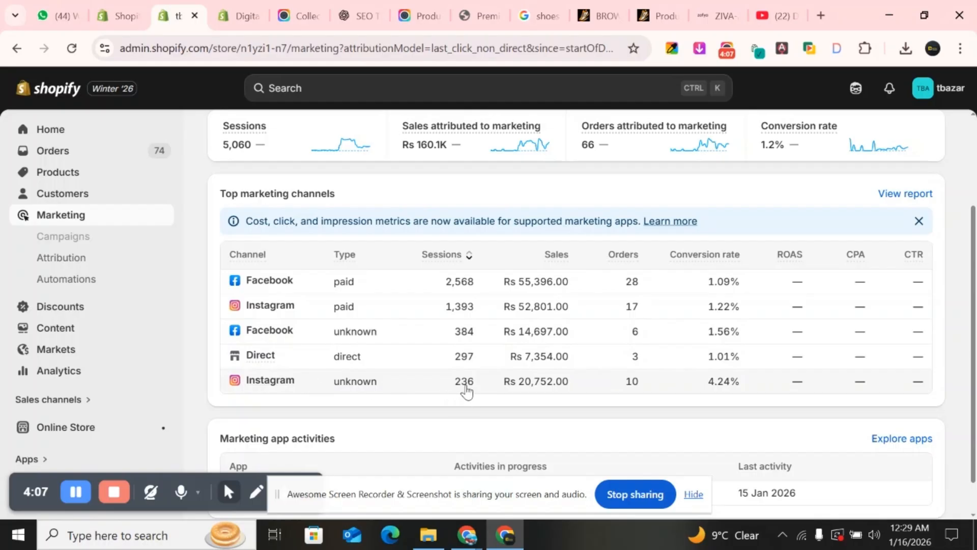
pyautogui.scroll(-1, 539, 384)
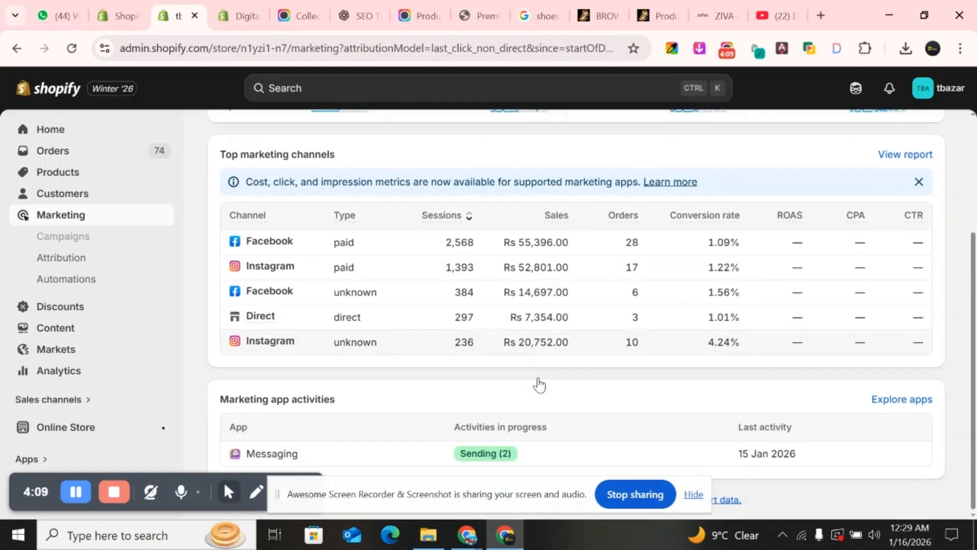
pyautogui.scroll(1, 713, 315)
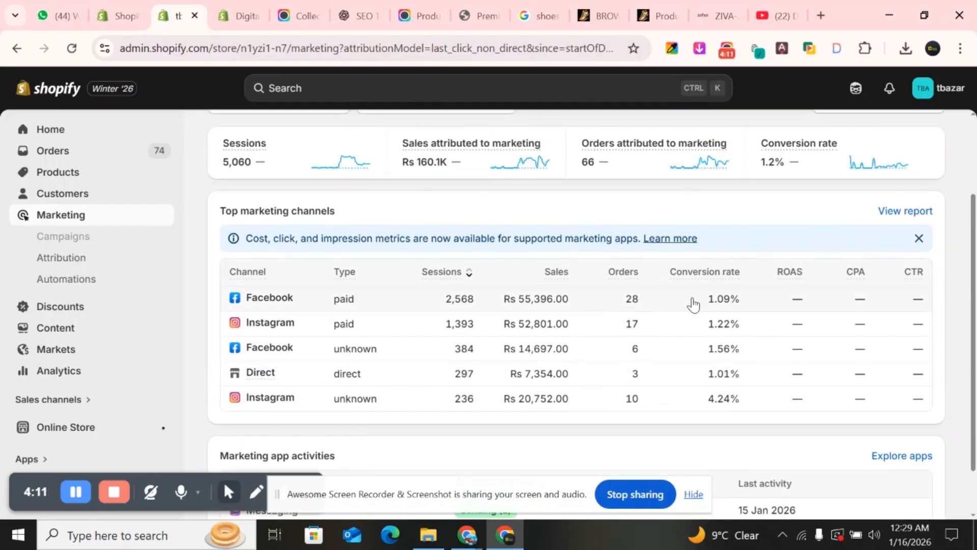
pyautogui.click(68, 264)
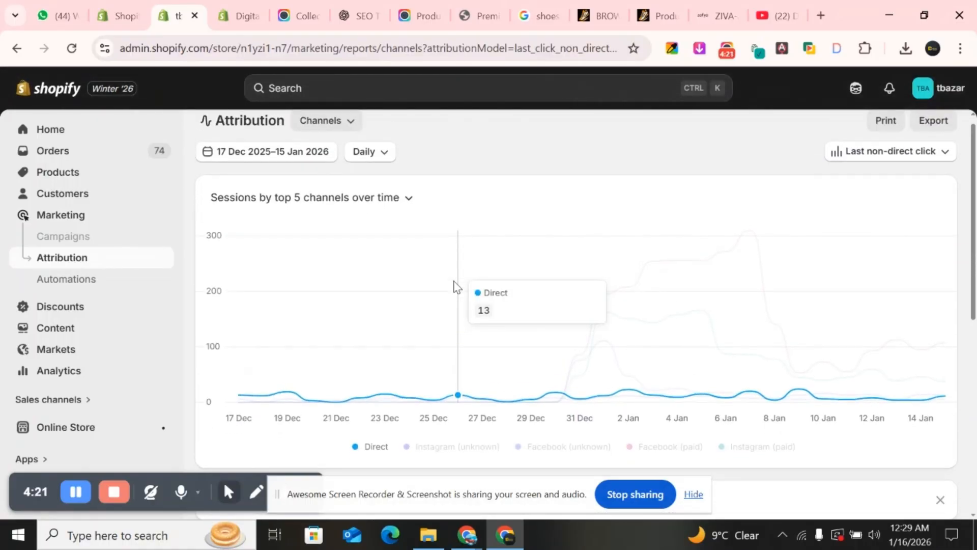
pyautogui.scroll(-6, 457, 287)
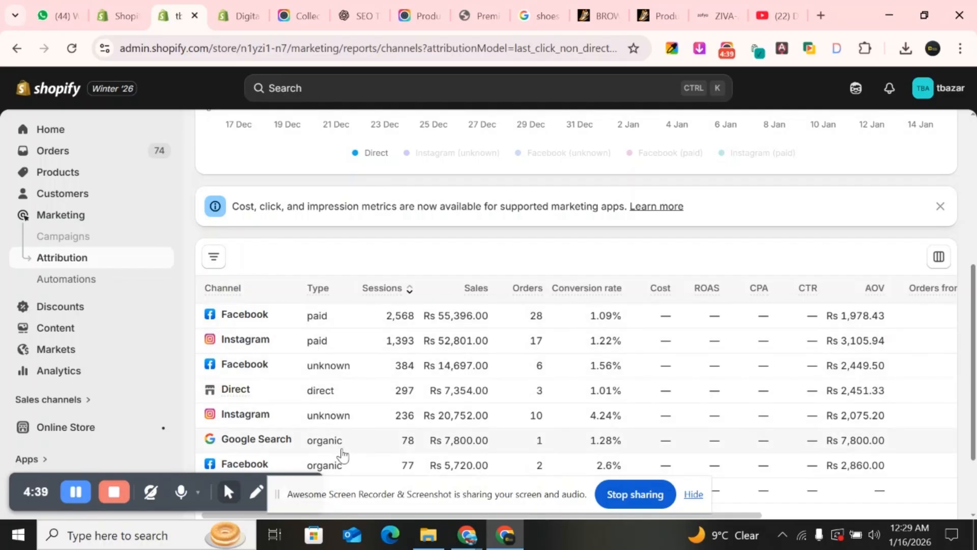
# Review the marketing automations with their essential templates, and look over the store's existing discount codes.
pyautogui.click(87, 279)
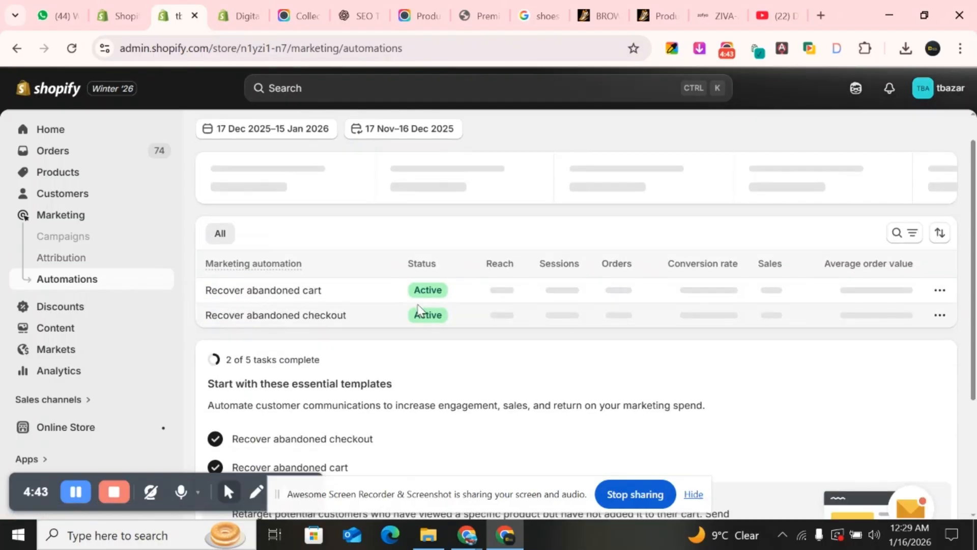
pyautogui.scroll(-1, 417, 309)
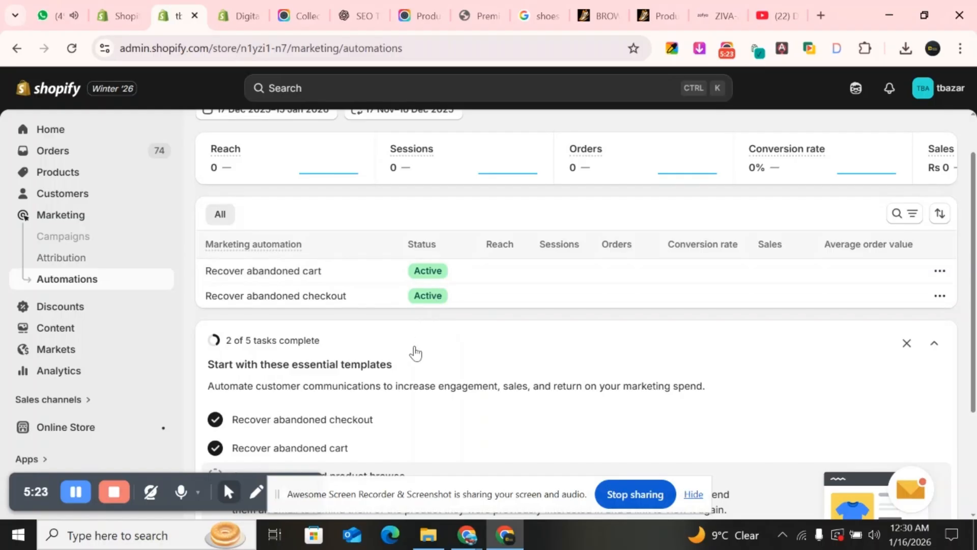
pyautogui.scroll(-3, 414, 351)
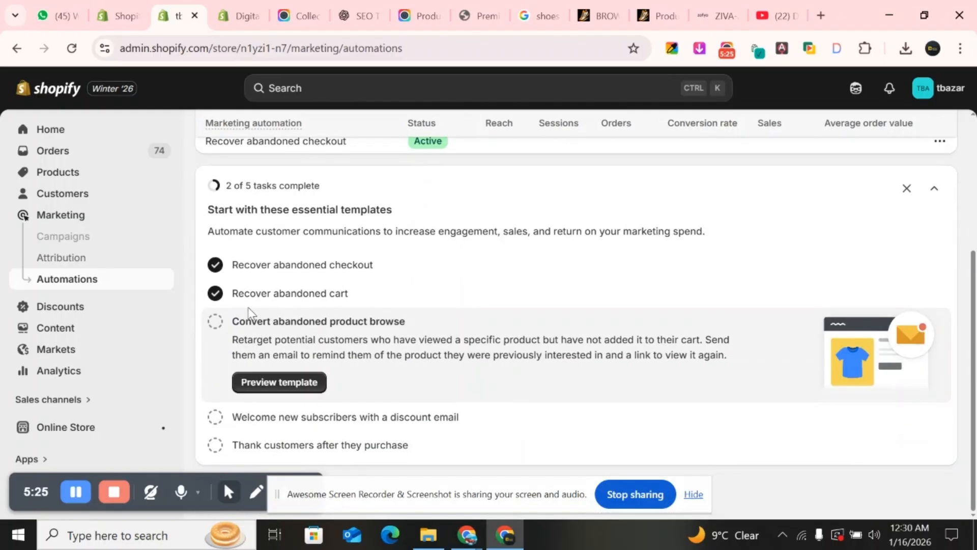
pyautogui.click(55, 217)
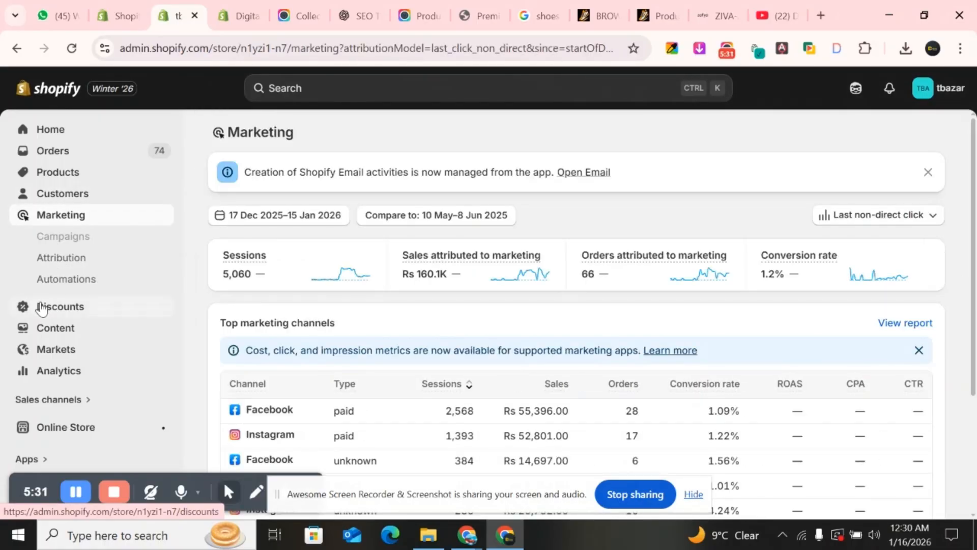
pyautogui.click(45, 307)
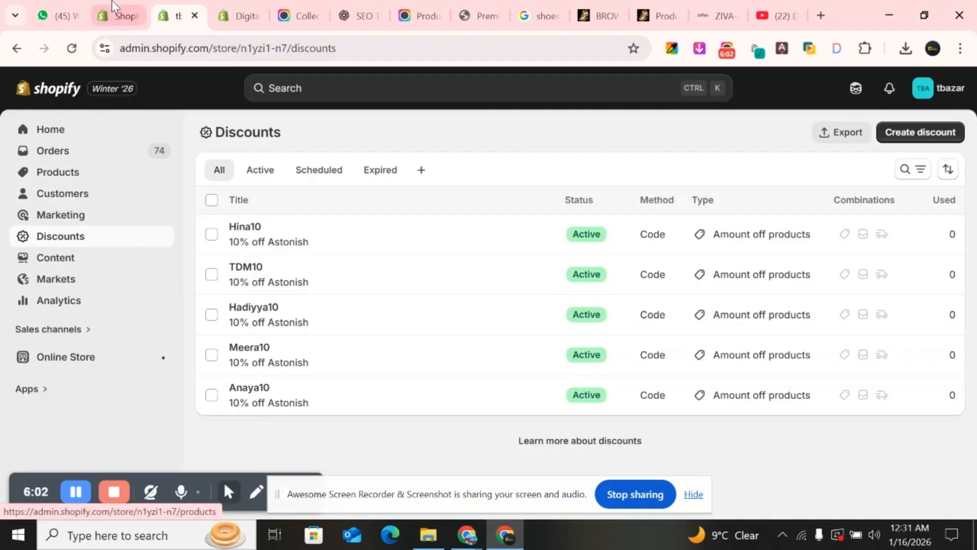
# In the other open Shopify store, start an Amount off products discount that uses the Automatic discount method.
pyautogui.click(238, 9)
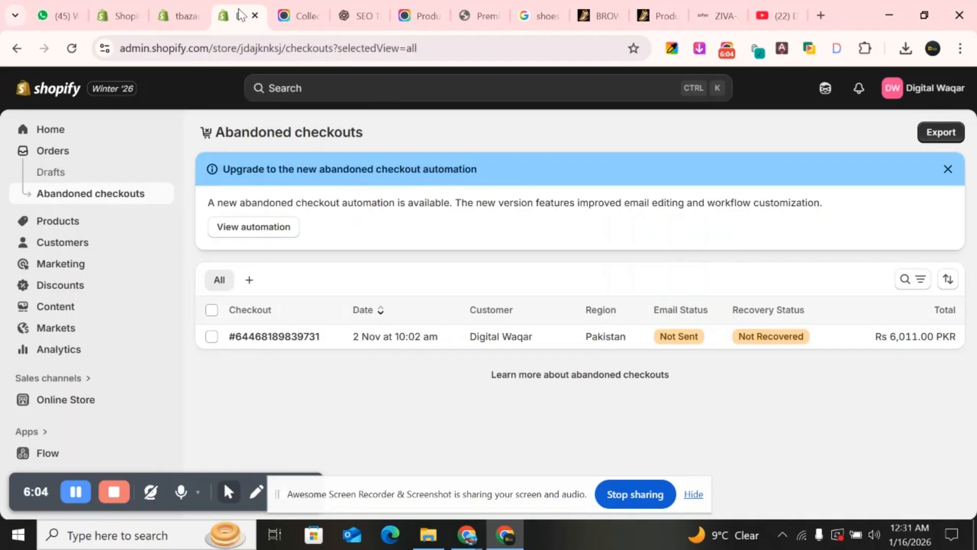
pyautogui.click(53, 292)
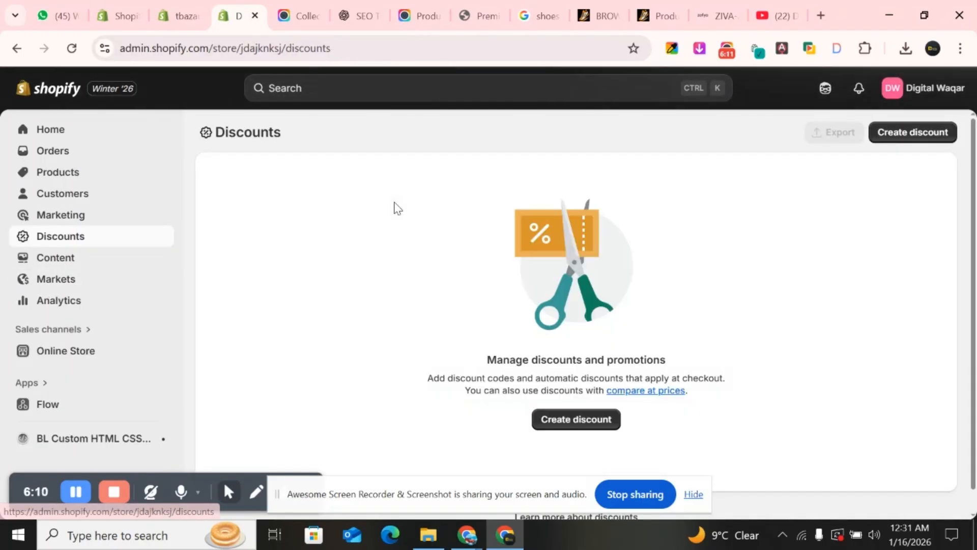
pyautogui.click(923, 135)
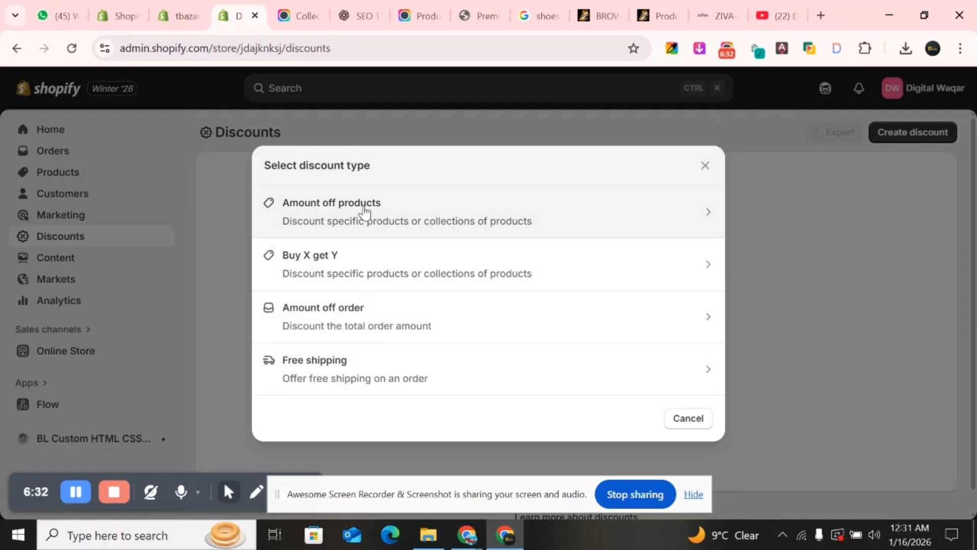
pyautogui.click(364, 211)
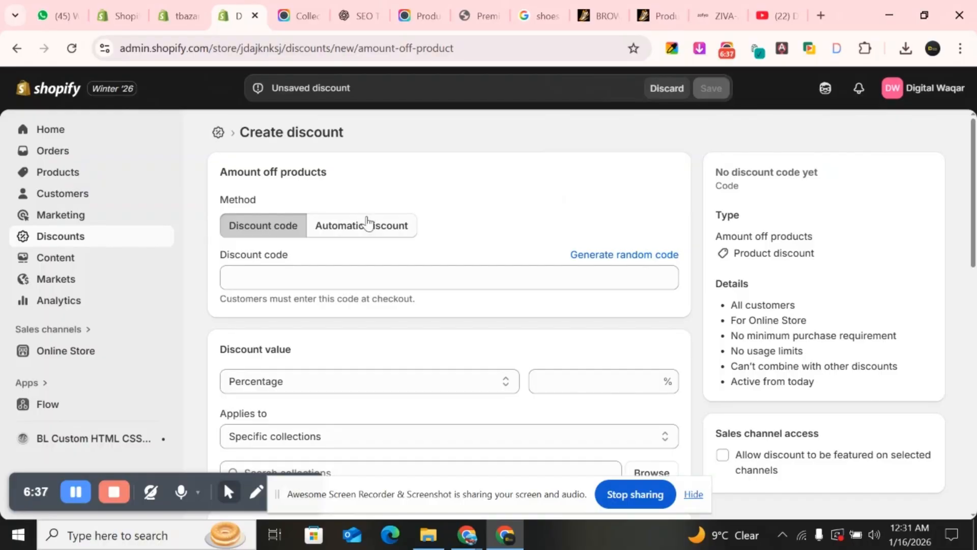
pyautogui.click(367, 227)
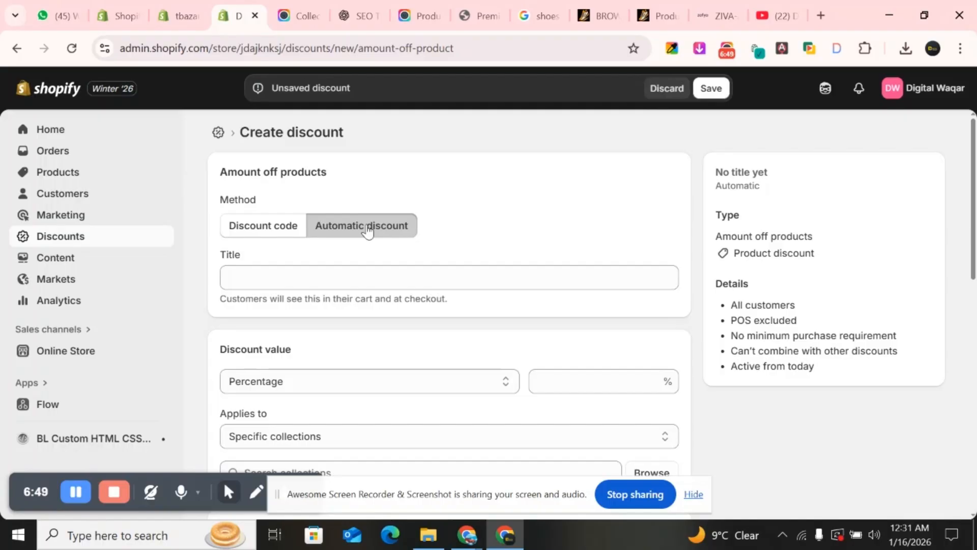
# Title the automatic discount "eid save".
pyautogui.scroll(-1, 380, 301)
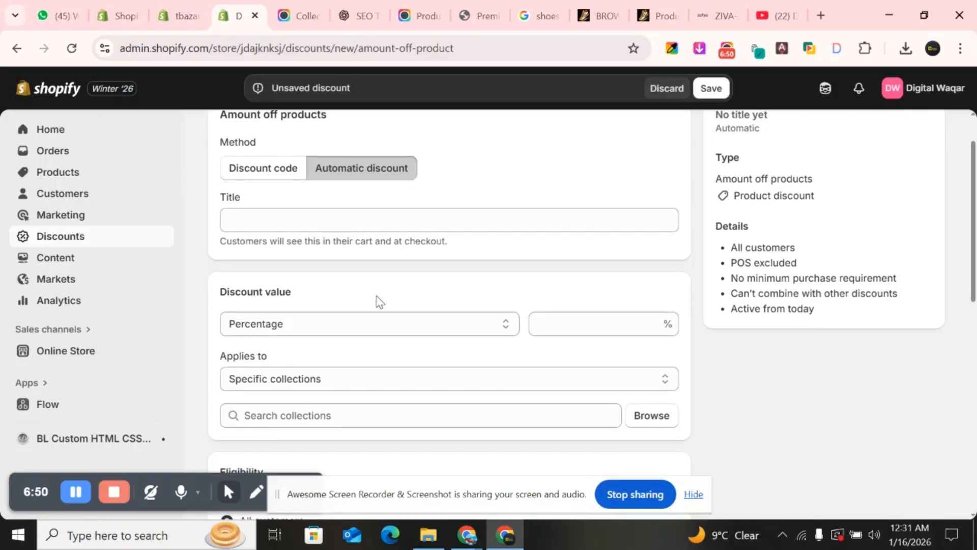
pyautogui.click(385, 221)
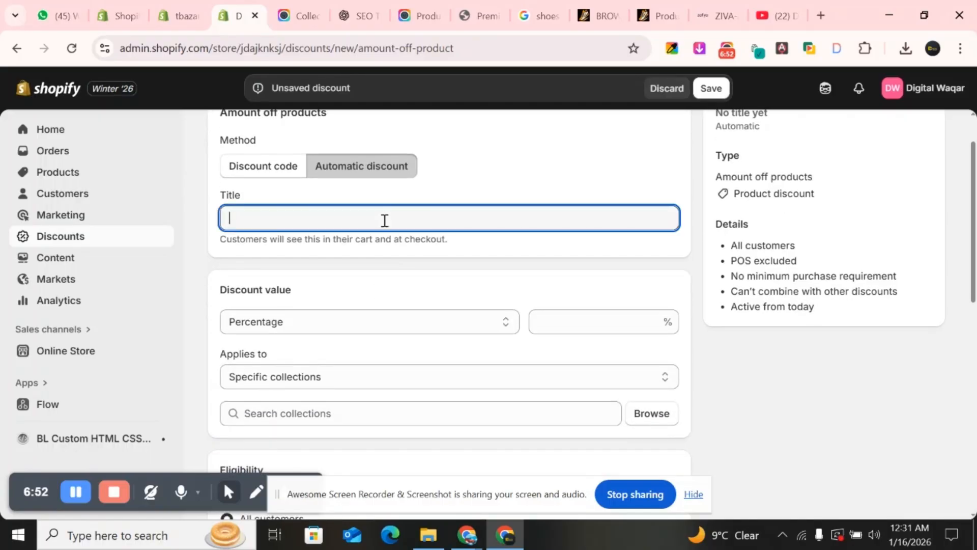
pyautogui.write('eid s')
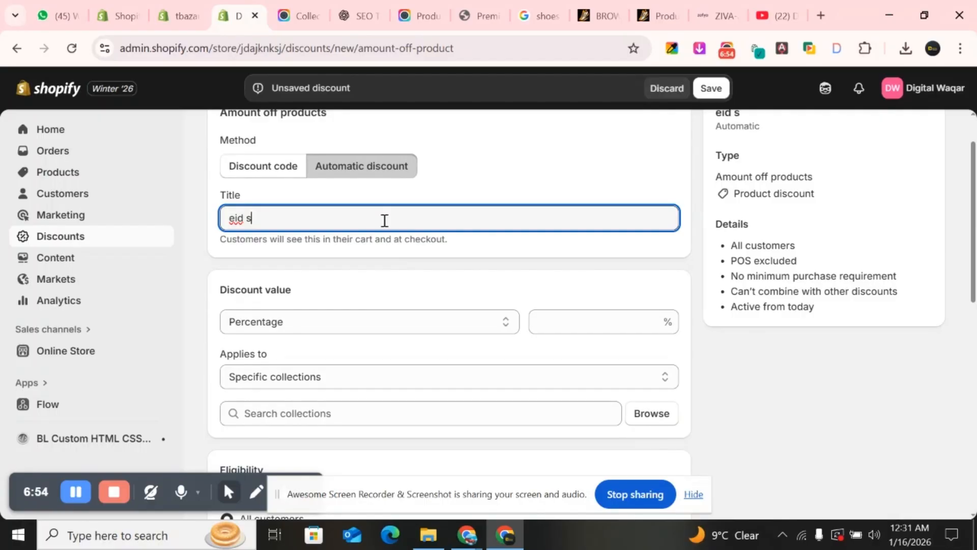
pyautogui.write('ave')
pyautogui.scroll(-1, 383, 222)
pyautogui.click(378, 226)
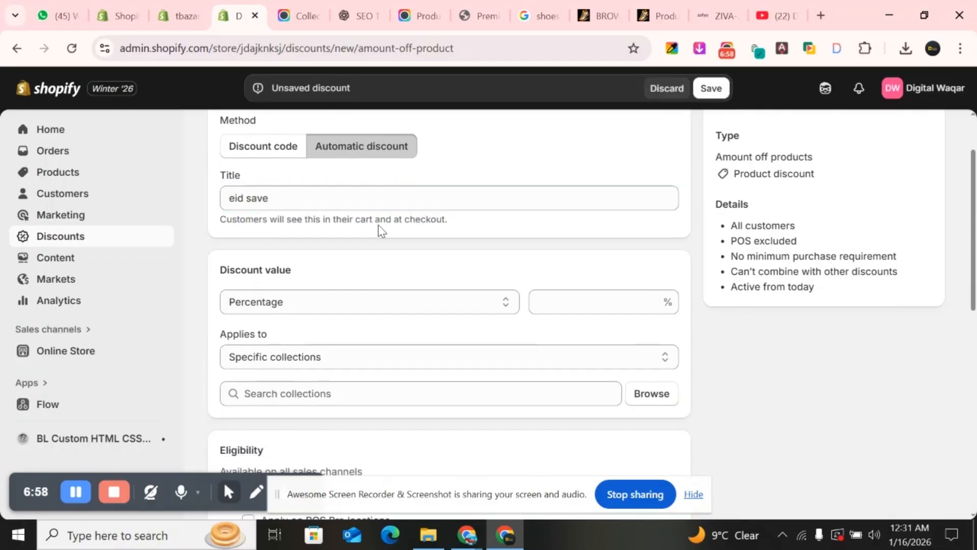
# Set the discount value to 10 percent.
pyautogui.click(557, 301)
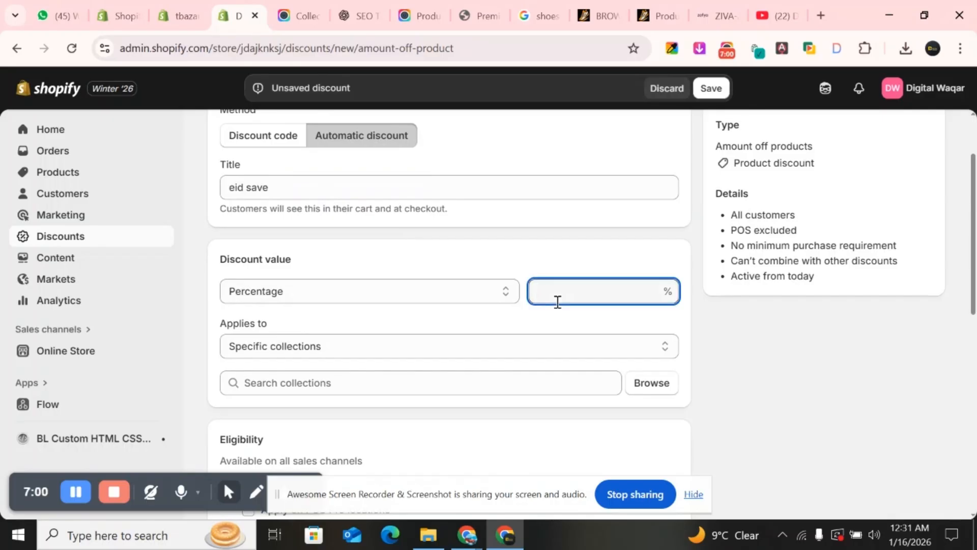
pyautogui.write('2')
pyautogui.press('BackSpace')
pyautogui.write('1')
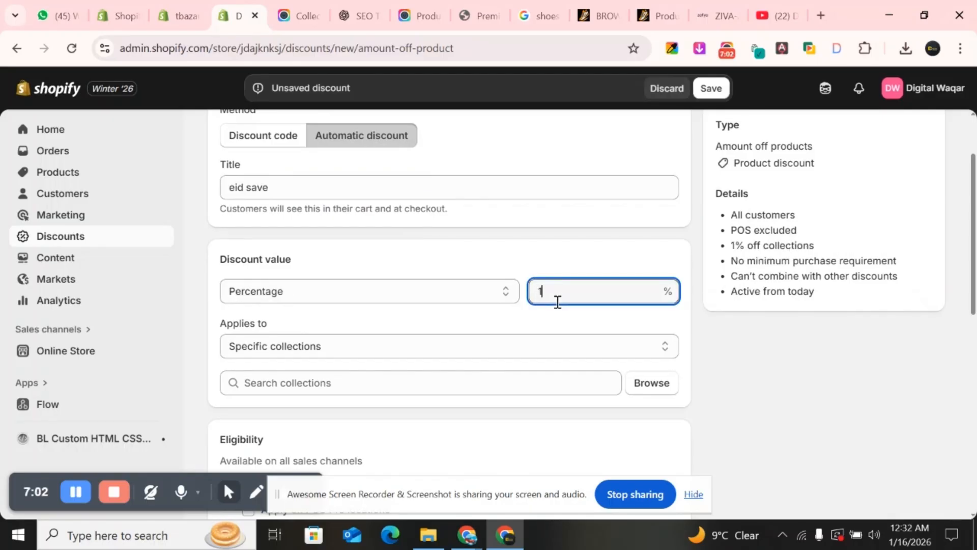
pyautogui.write('0')
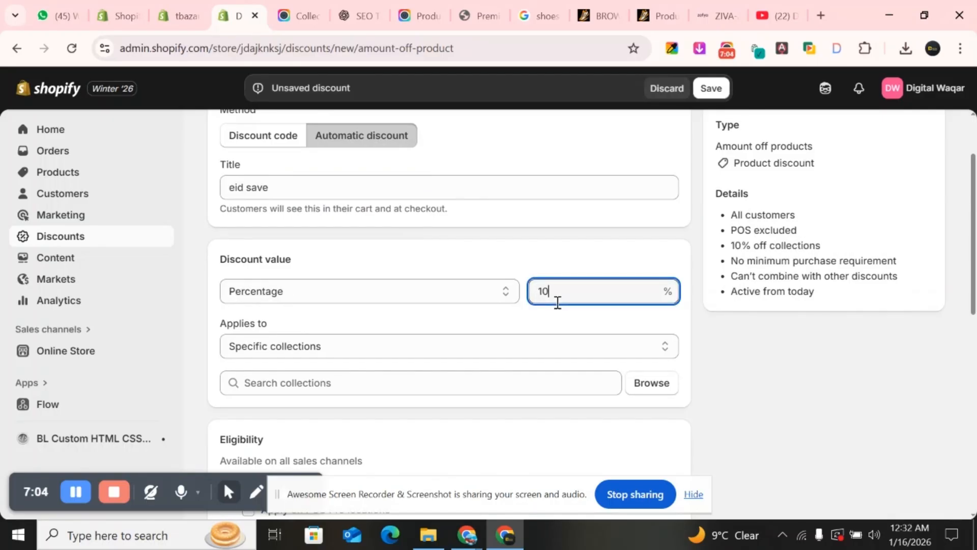
# Apply the discount to the Boots and Sports Shoes collections.
pyautogui.scroll(-1, 517, 345)
pyautogui.click(635, 356)
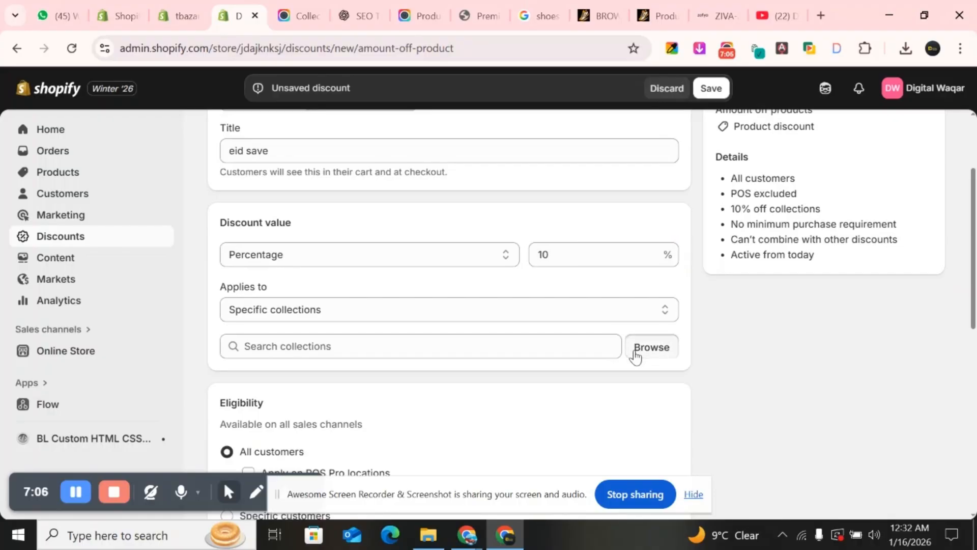
pyautogui.click(271, 216)
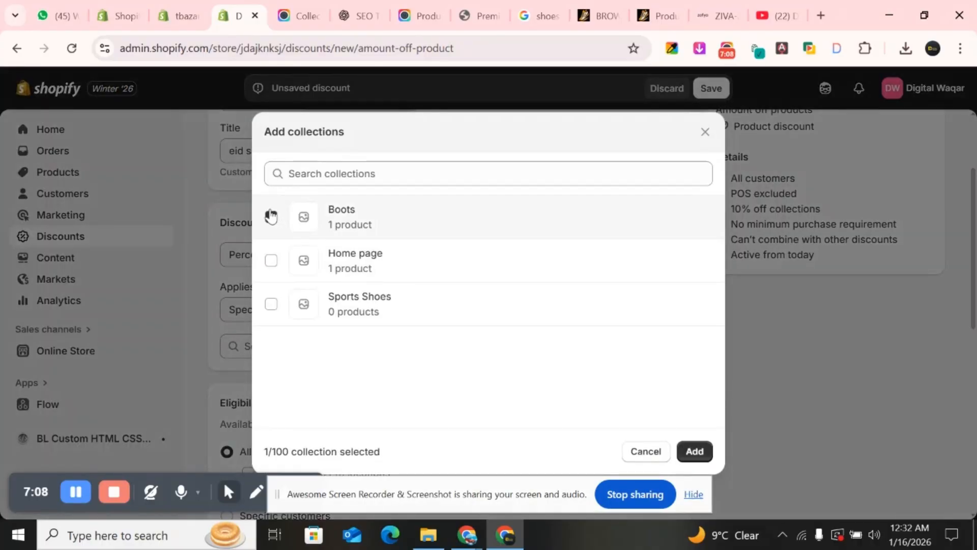
pyautogui.click(271, 304)
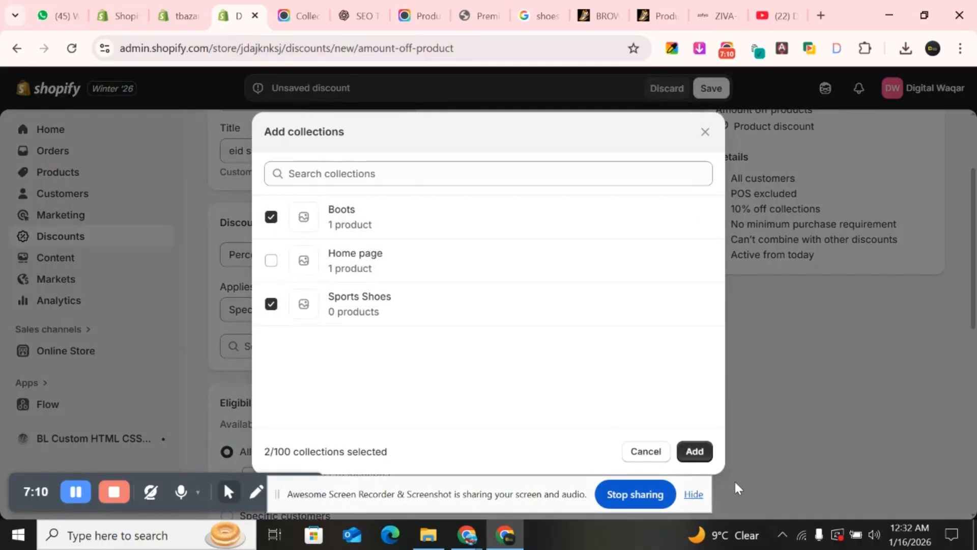
pyautogui.click(695, 451)
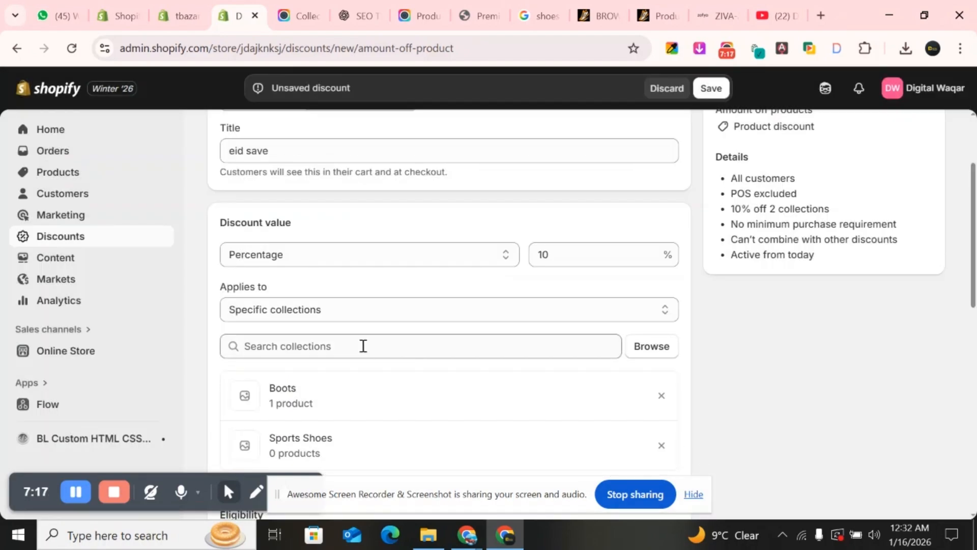
# Make the discount apply to specific products and add BROWN SUEDE WHITE SOLE MOCCASION with all its variants.
pyautogui.click(316, 309)
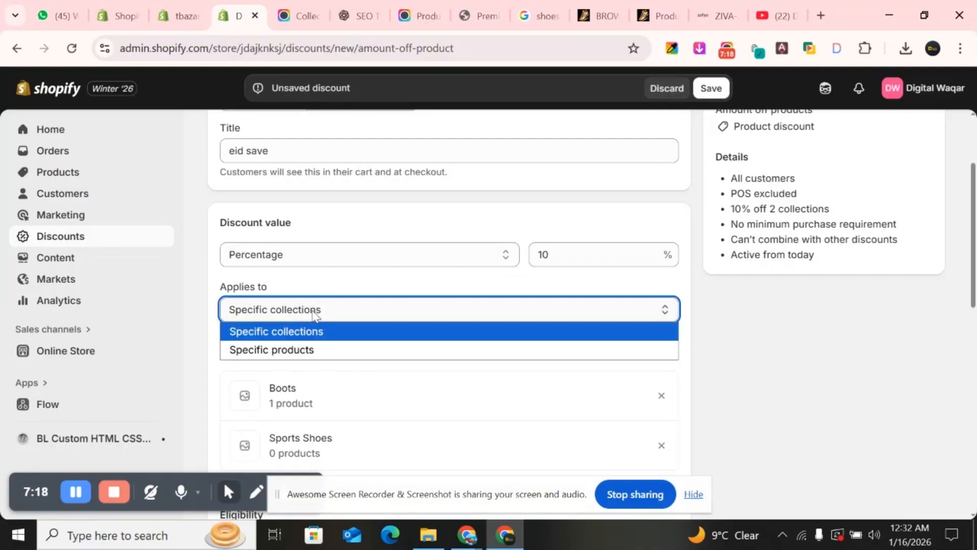
pyautogui.click(311, 351)
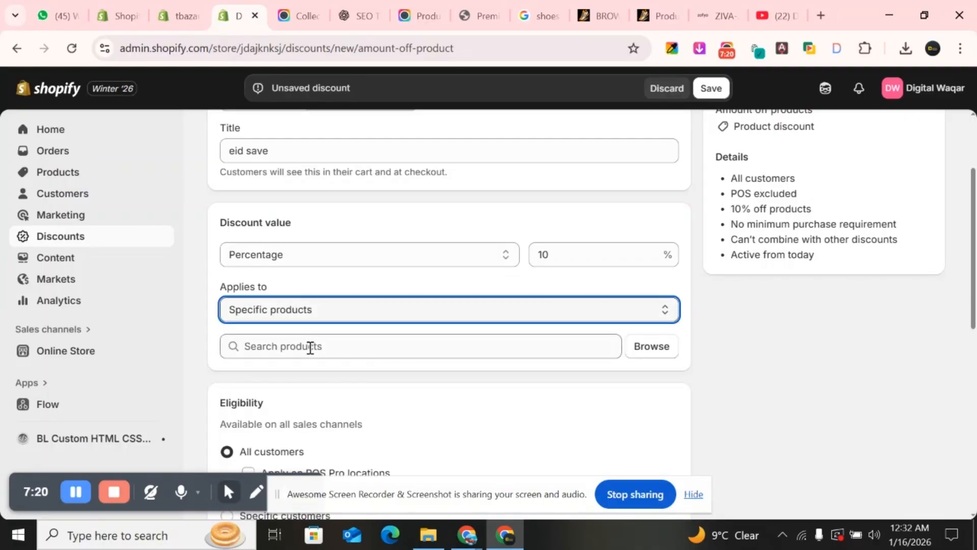
pyautogui.scroll(-1, 458, 351)
pyautogui.click(667, 334)
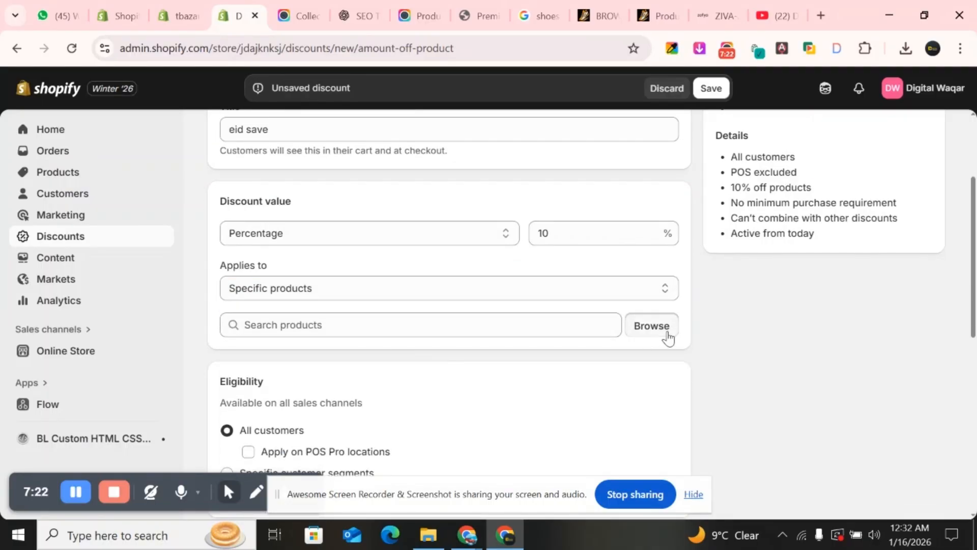
pyautogui.scroll(-1, 326, 313)
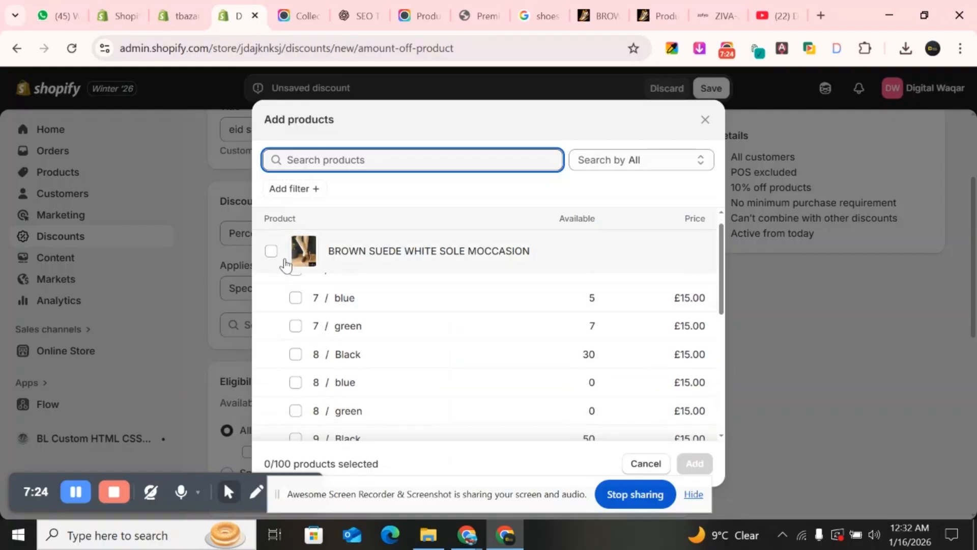
pyautogui.click(271, 251)
pyautogui.click(695, 463)
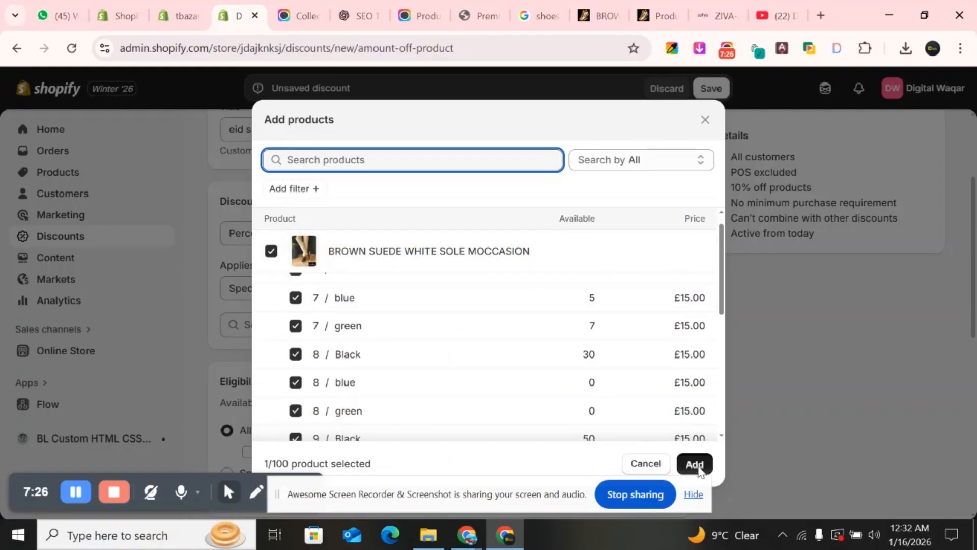
# Review the discount's method, title, value, selected product and customer eligibility options.
pyautogui.scroll(1, 349, 307)
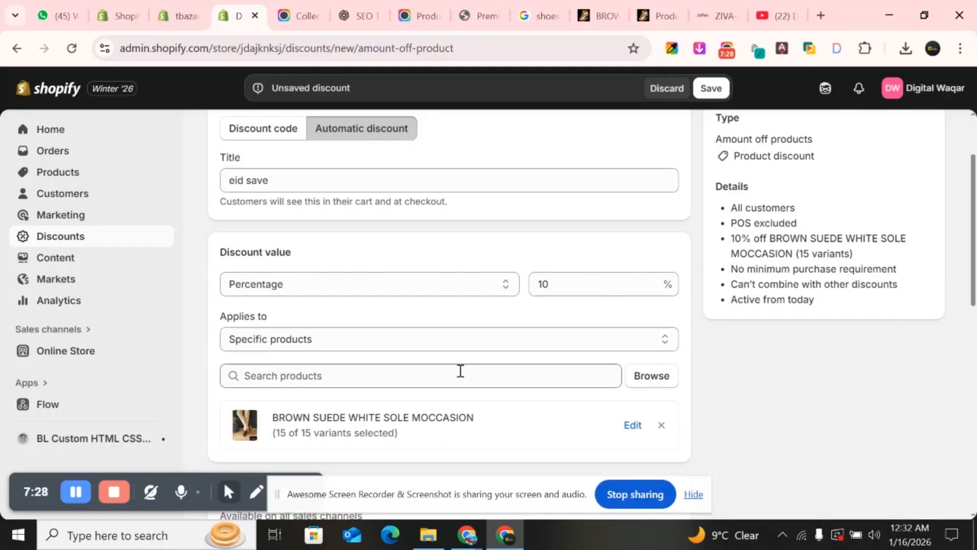
pyautogui.scroll(-2, 458, 371)
pyautogui.scroll(2, 442, 364)
pyautogui.scroll(2, 441, 364)
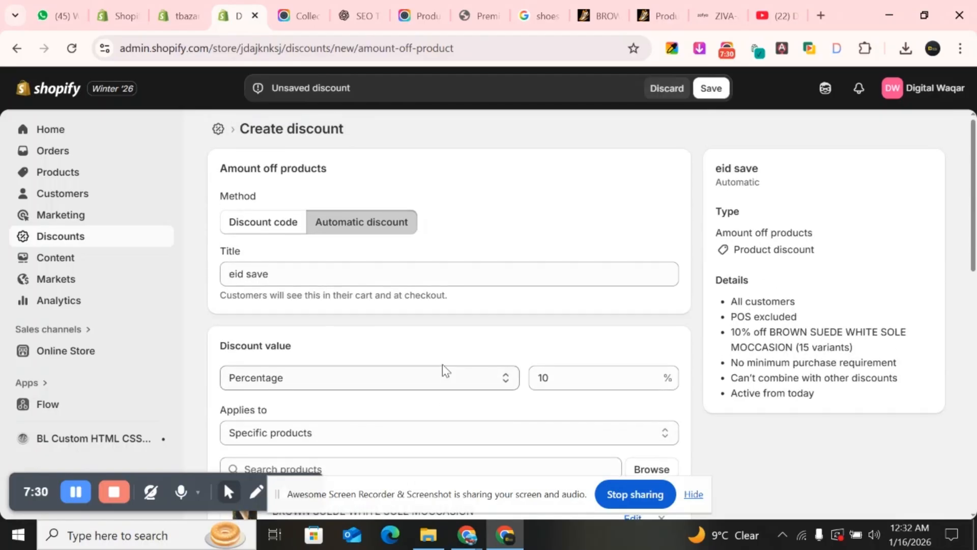
pyautogui.scroll(-3, 351, 283)
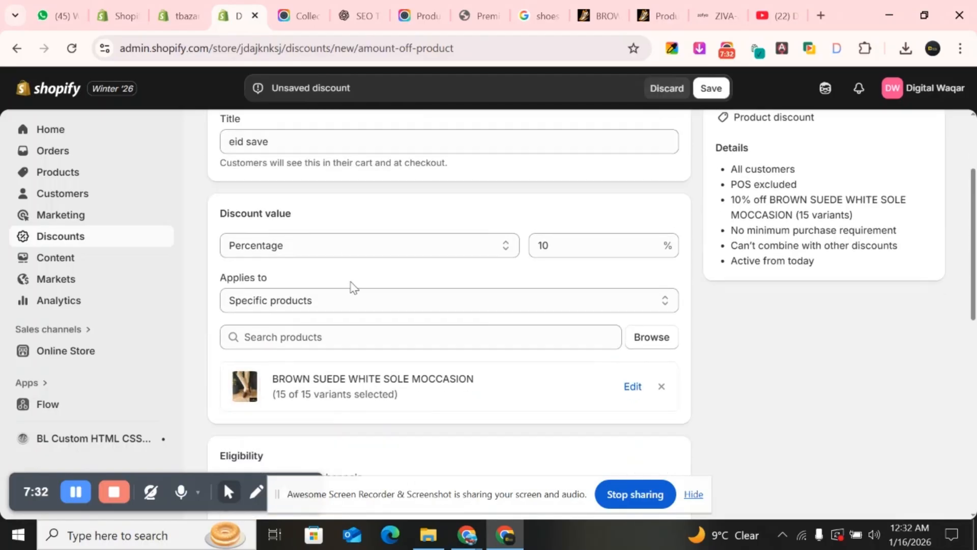
pyautogui.scroll(1, 350, 284)
pyautogui.scroll(-5, 350, 284)
pyautogui.scroll(-1, 350, 284)
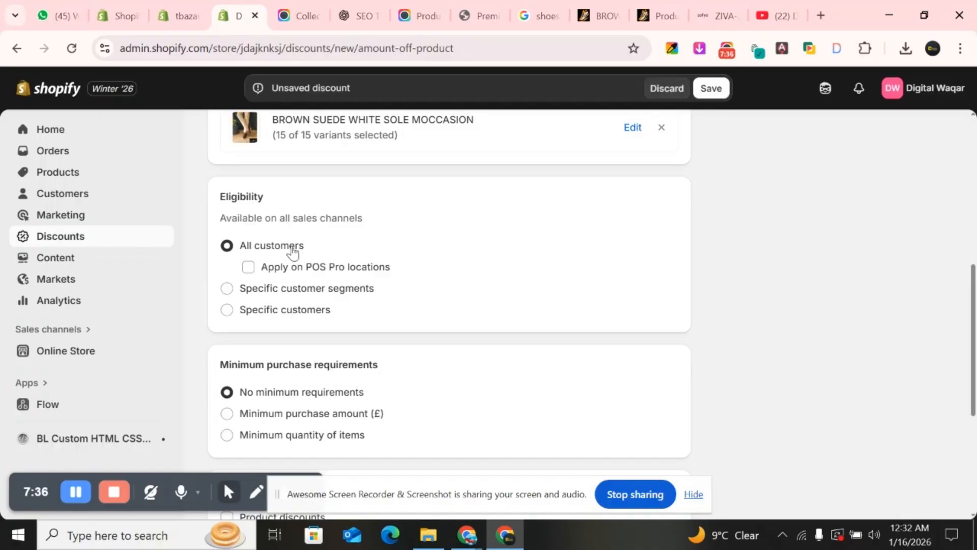
# Try the Specific customers eligibility and view the selectable customers, and return eligibility to All customers without adding anyone.
pyautogui.click(281, 311)
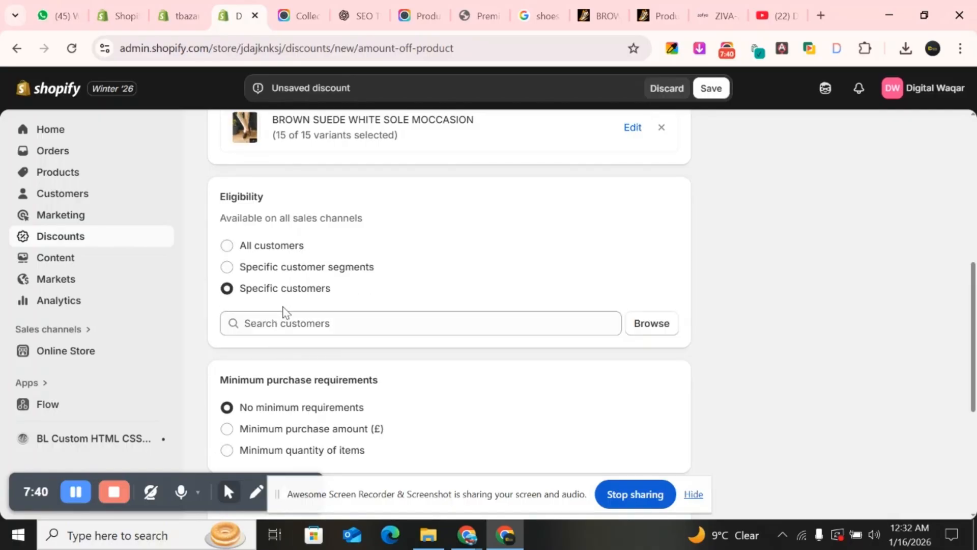
pyautogui.click(325, 323)
pyautogui.click(634, 327)
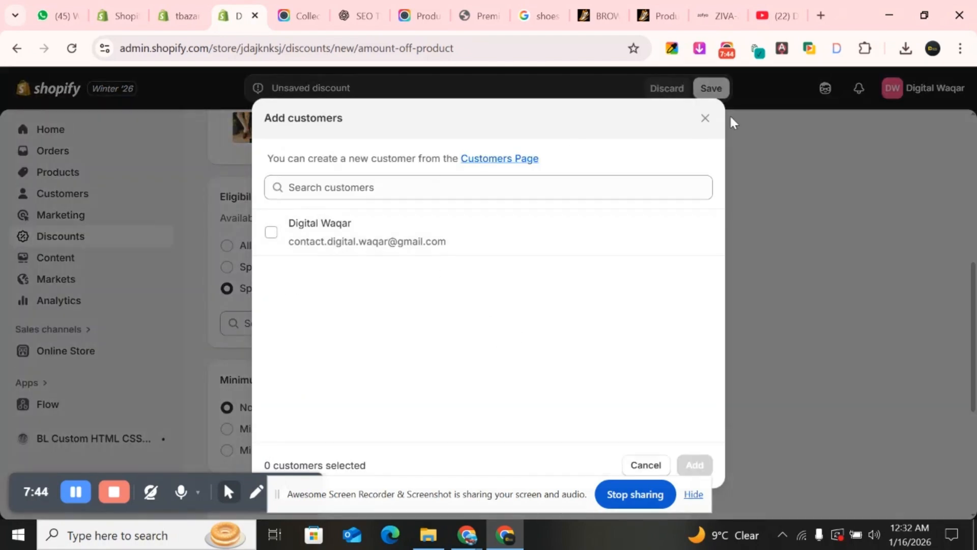
pyautogui.click(705, 118)
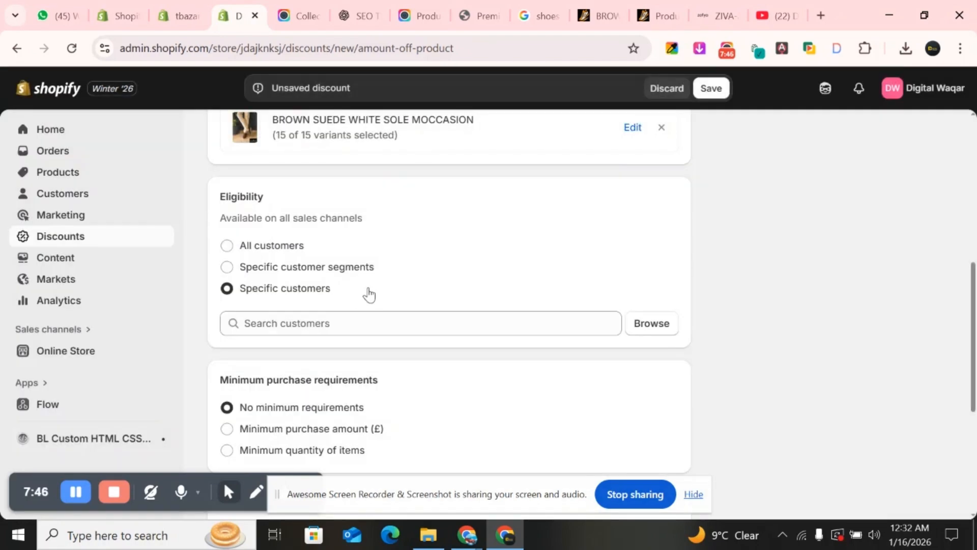
pyautogui.click(233, 246)
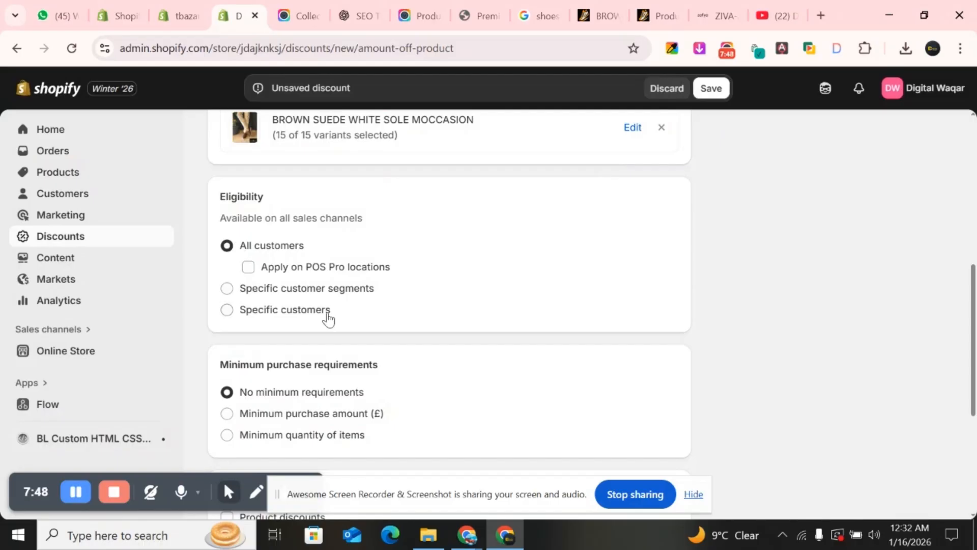
# Try a minimum purchase amount of £200 for the discount, and return to No minimum requirements.
pyautogui.scroll(-1, 327, 316)
pyautogui.scroll(-1, 357, 327)
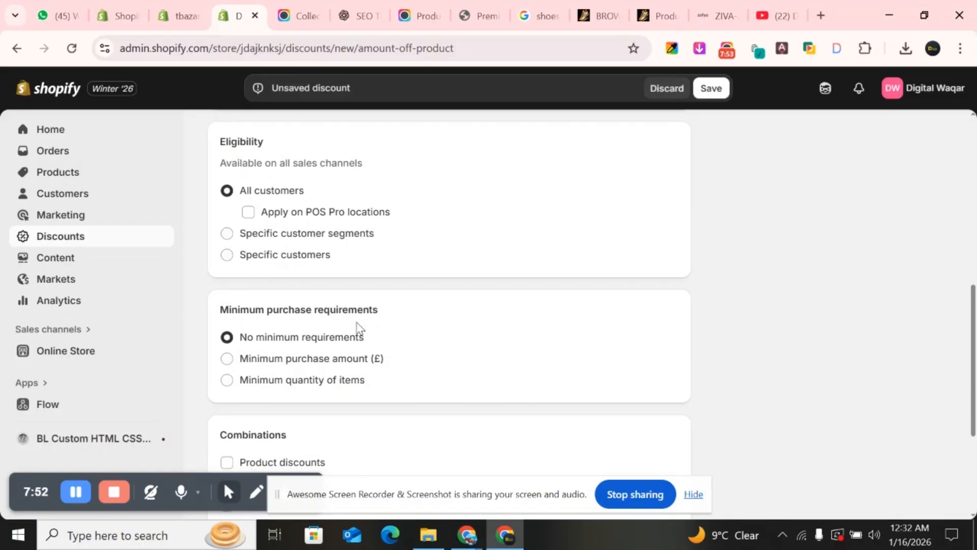
pyautogui.scroll(10, 357, 327)
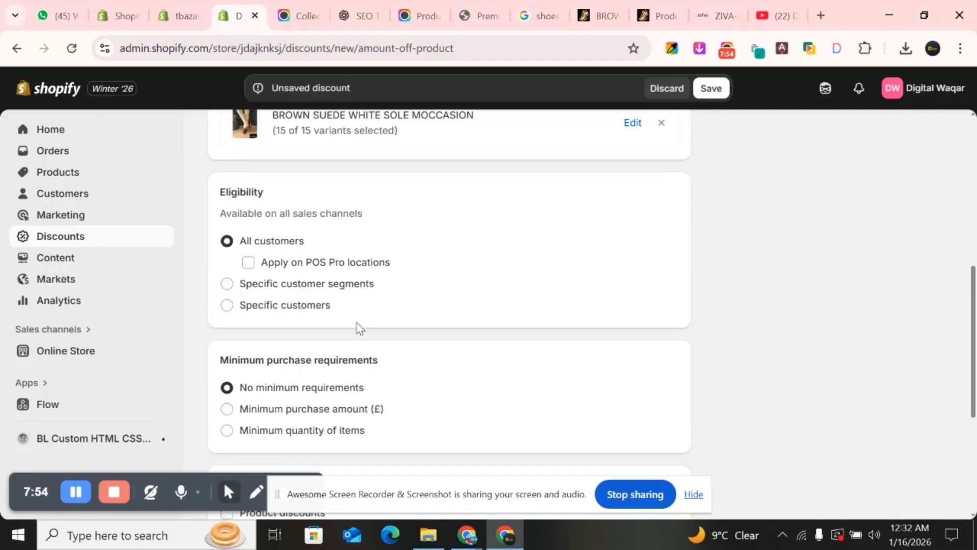
pyautogui.scroll(-5, 509, 332)
pyautogui.scroll(-8, 509, 332)
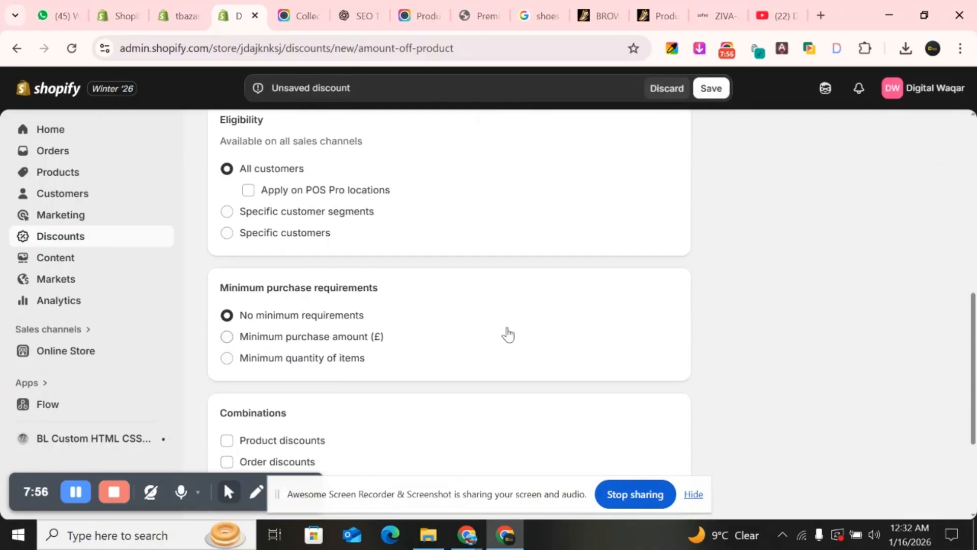
pyautogui.scroll(2, 275, 239)
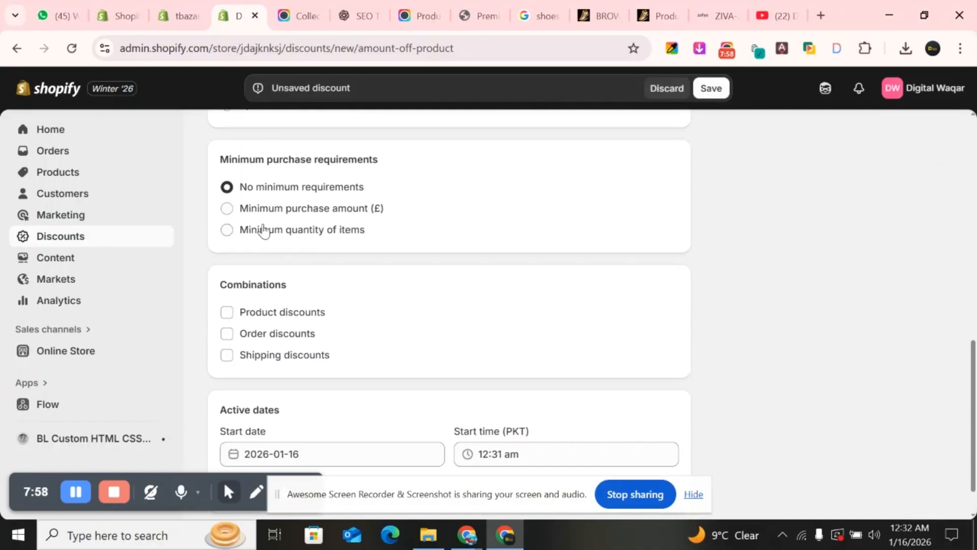
pyautogui.click(258, 211)
pyautogui.click(275, 232)
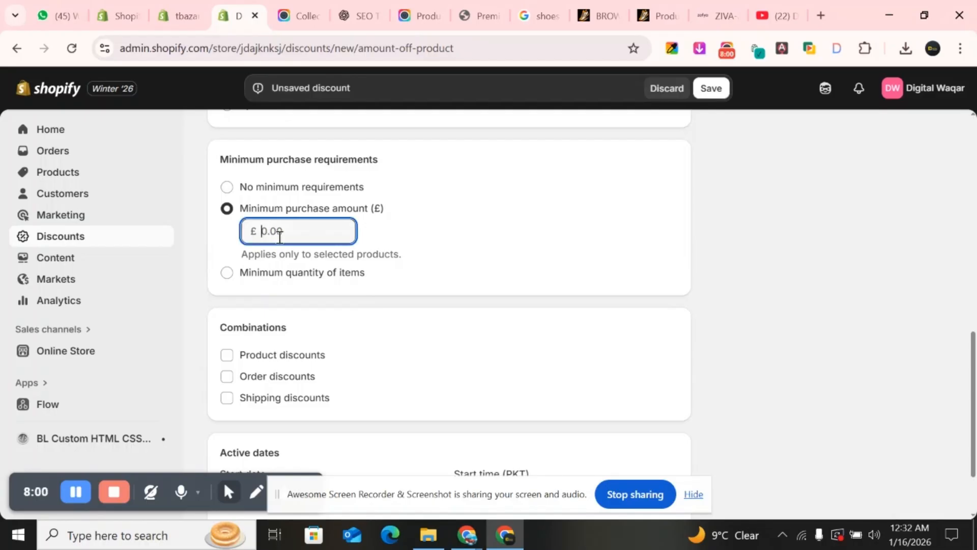
pyautogui.write('200')
pyautogui.click(395, 246)
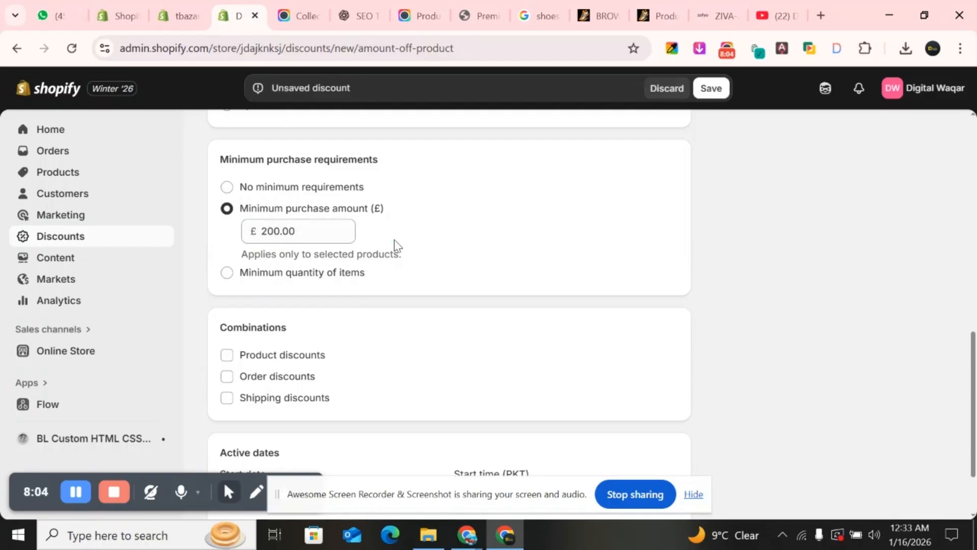
pyautogui.click(273, 188)
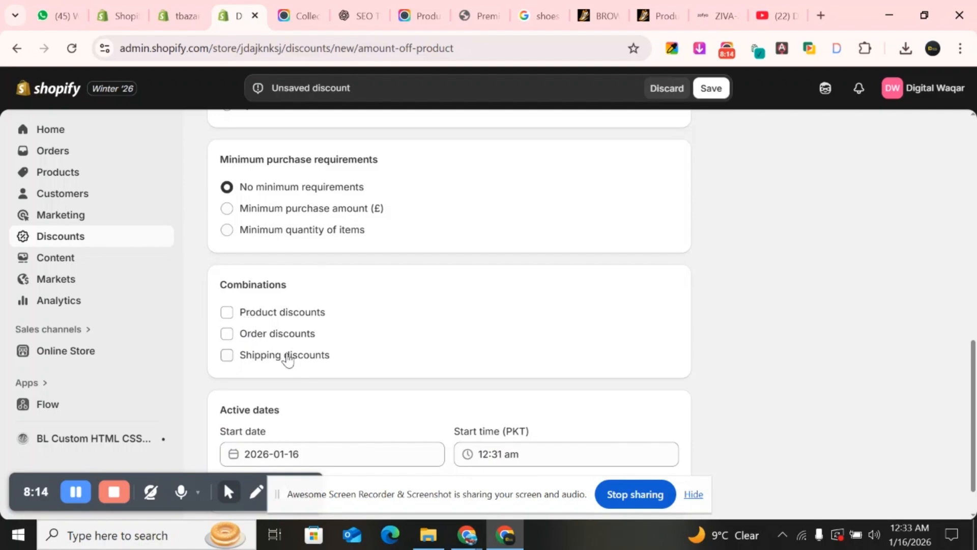
# Schedule the discount to start on 2026-01-25, and enable an end date of 2026-01-31.
pyautogui.scroll(-1, 334, 360)
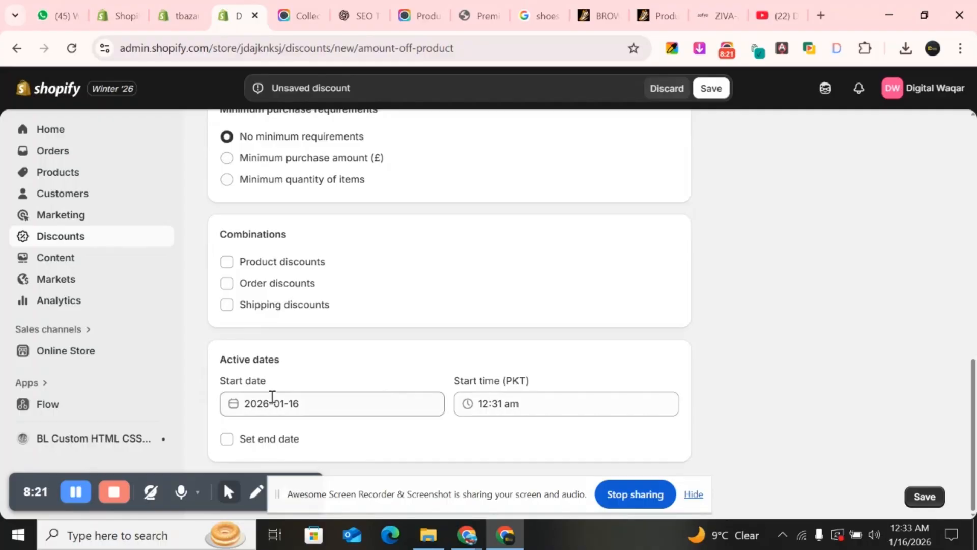
pyautogui.click(291, 402)
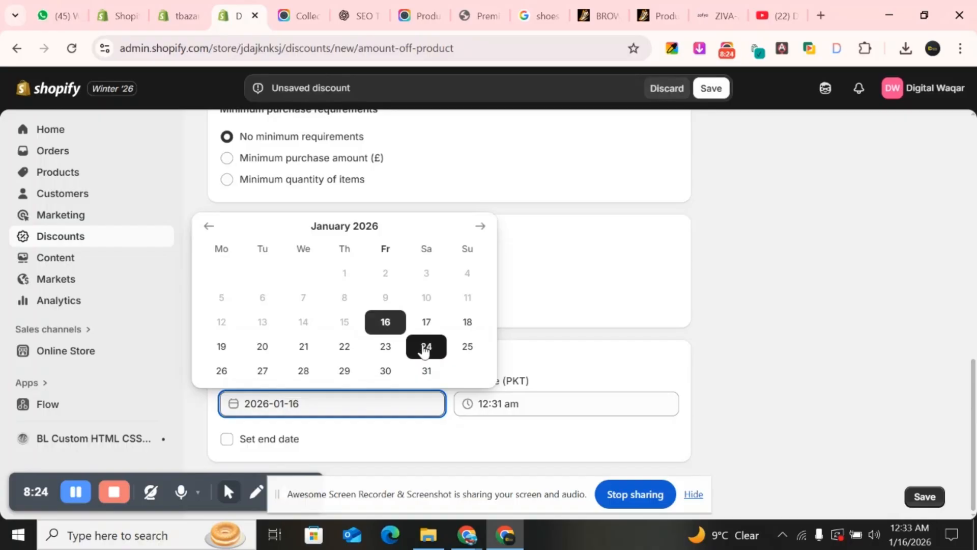
pyautogui.click(458, 356)
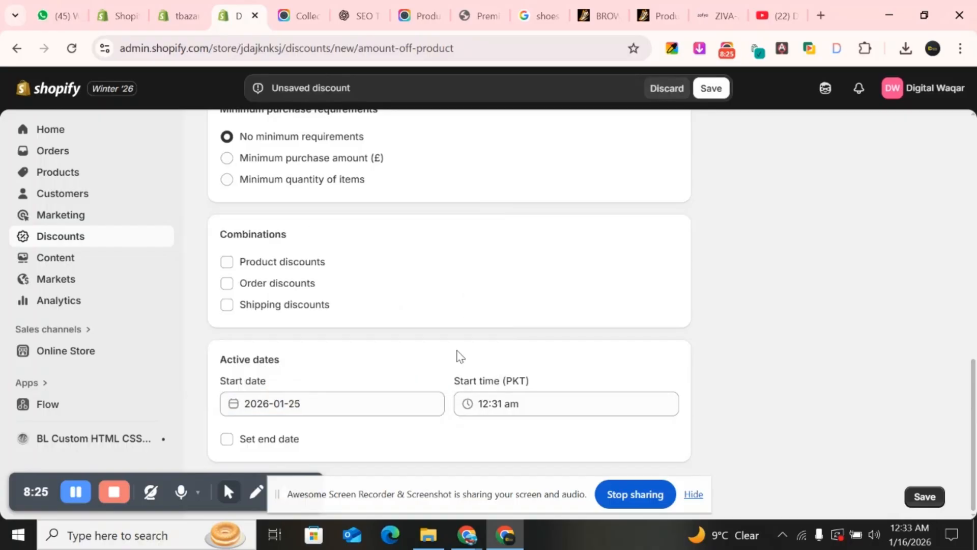
pyautogui.click(499, 396)
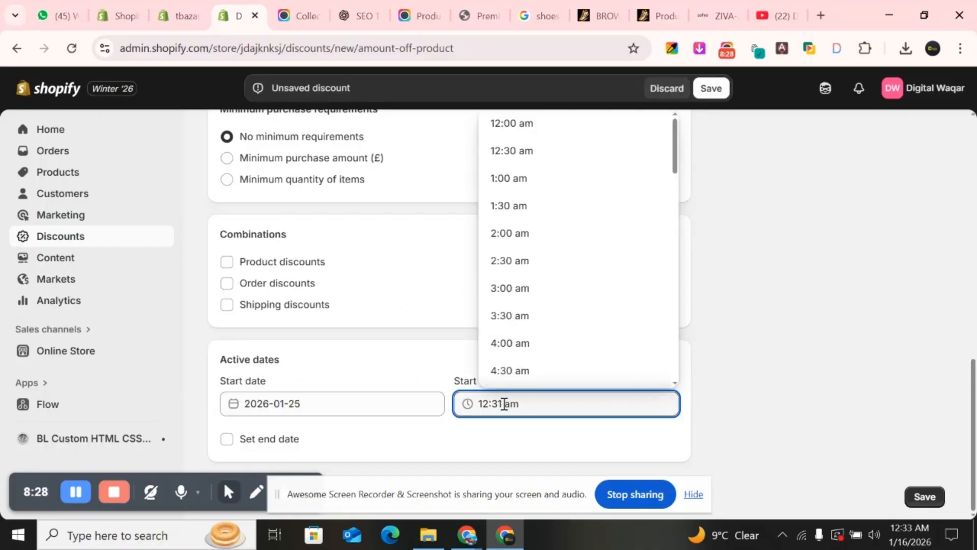
pyautogui.click(568, 434)
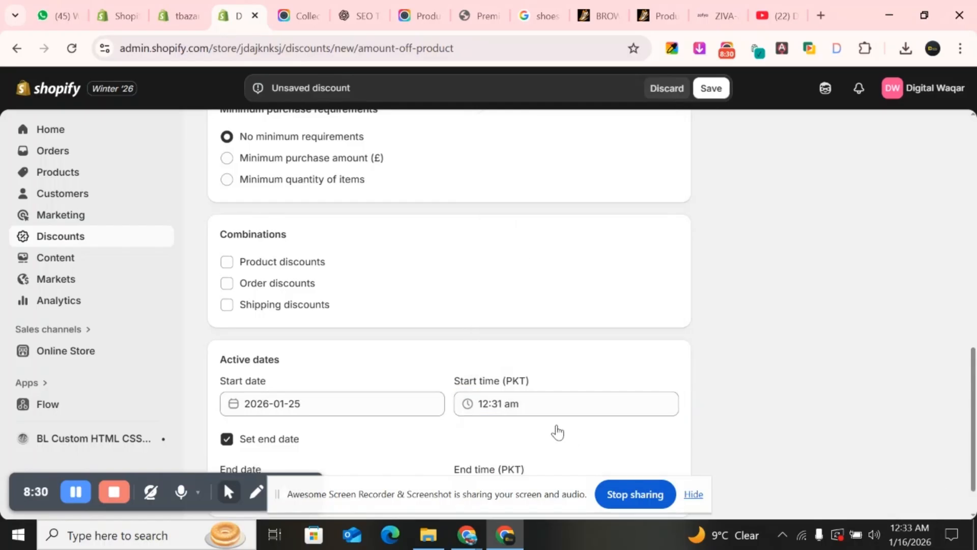
pyautogui.scroll(-1, 482, 392)
pyautogui.click(327, 439)
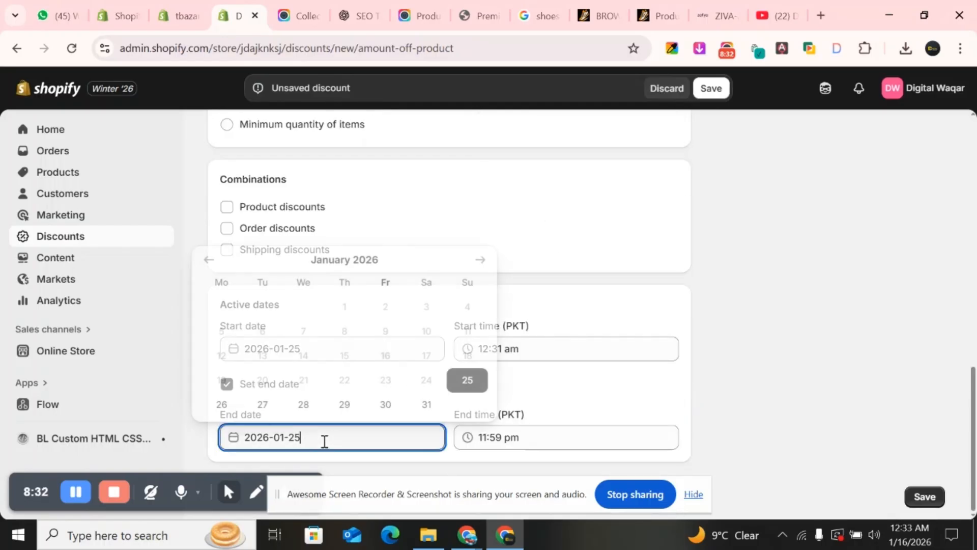
pyautogui.click(427, 404)
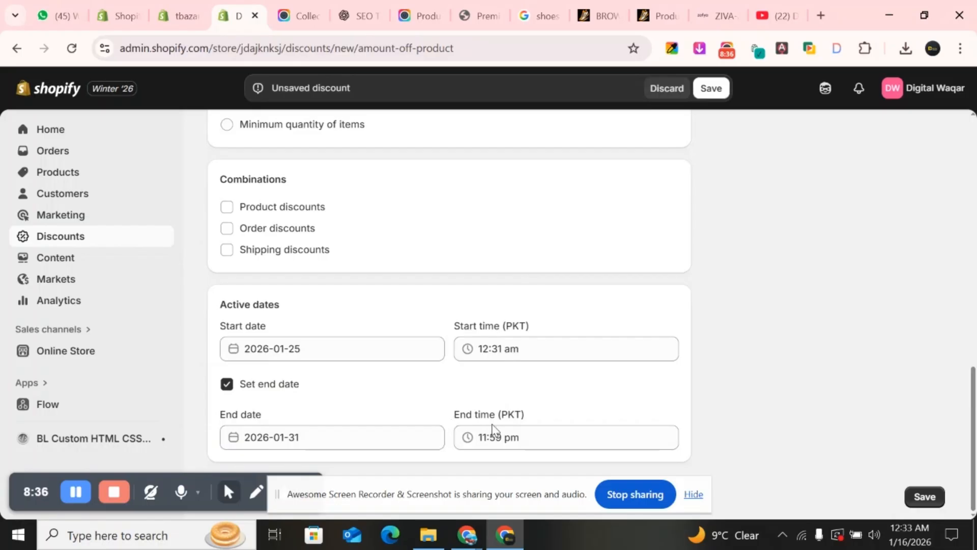
# Switch the discount's method to Discount code and generate a random code.
pyautogui.scroll(15, 614, 386)
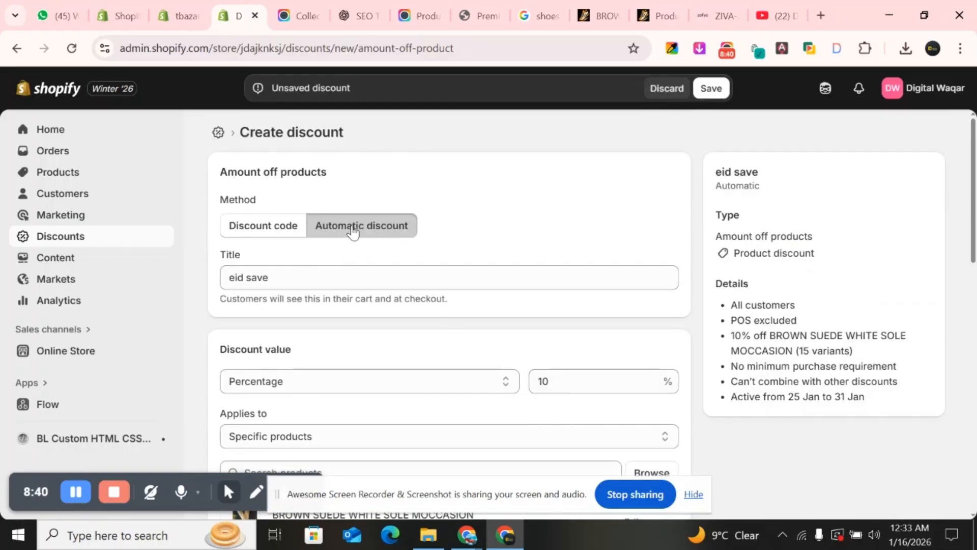
pyautogui.click(256, 228)
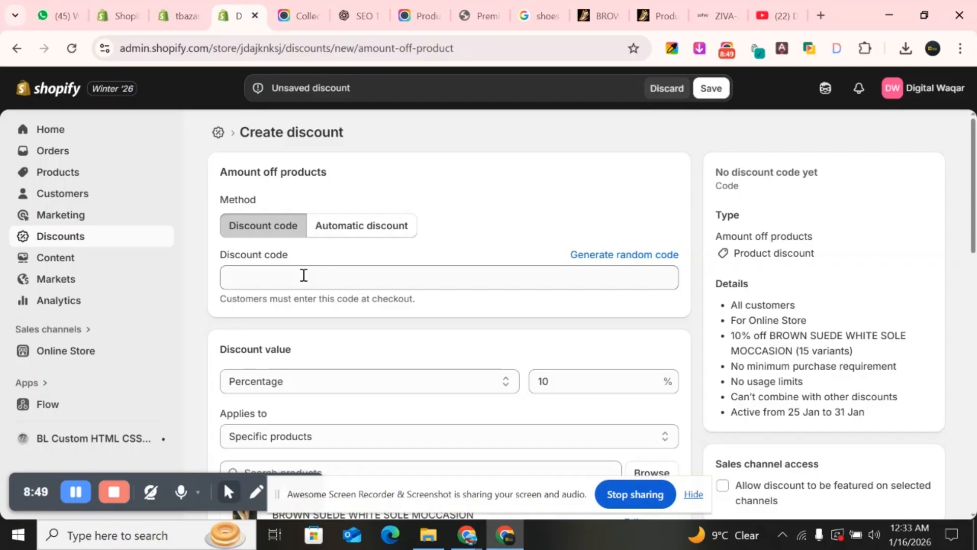
pyautogui.click(589, 260)
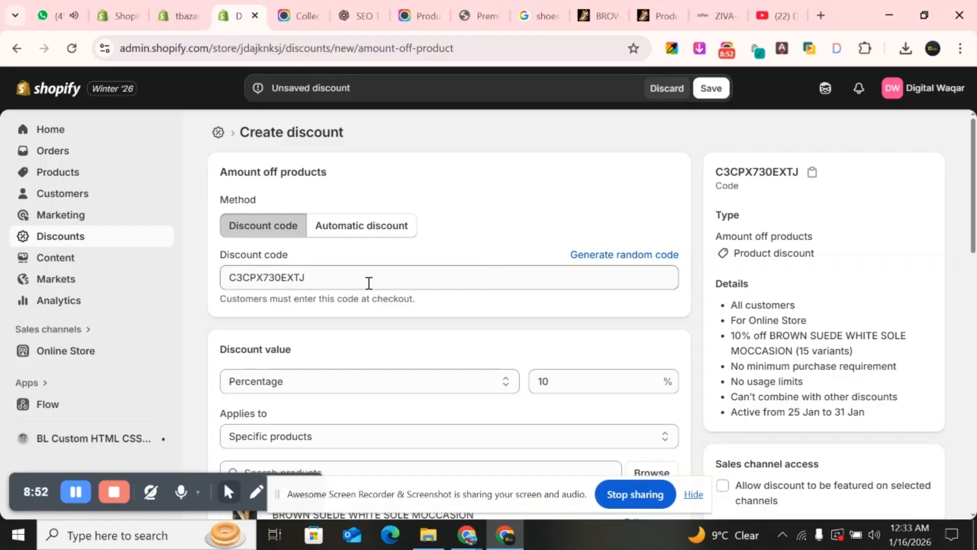
# Replace the randomly generated discount code with EID10.
pyautogui.moveTo(364, 279); pyautogui.dragTo(224, 301)
pyautogui.press('BackSpace')
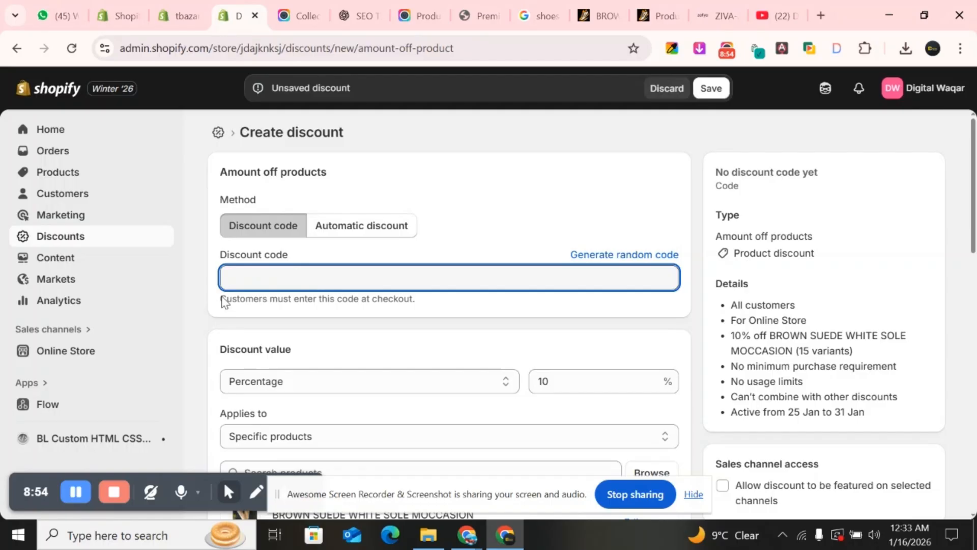
pyautogui.write('EID')
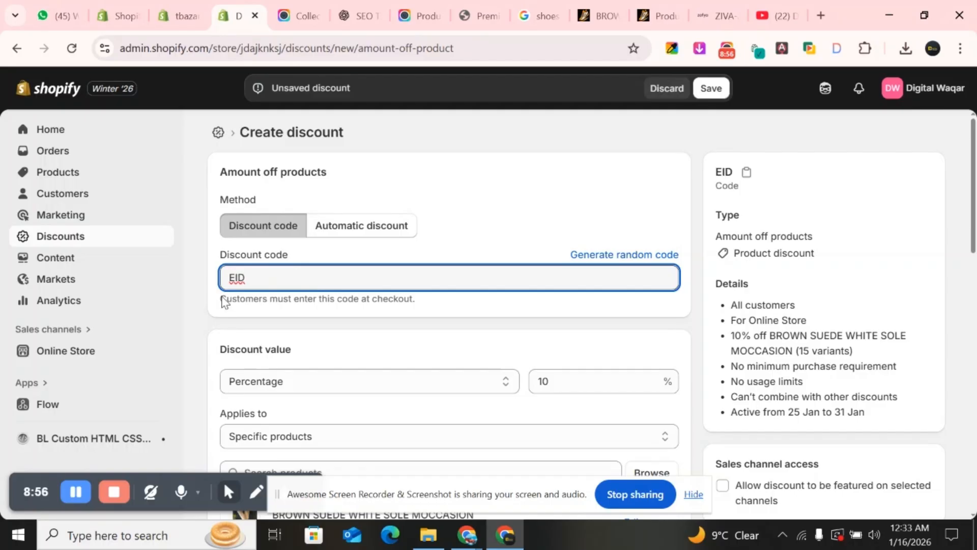
pyautogui.write('10')
pyautogui.moveTo(277, 279); pyautogui.dragTo(237, 279)
# Change the discount value type to Fixed amount and set it to £500.
pyautogui.scroll(-1, 305, 292)
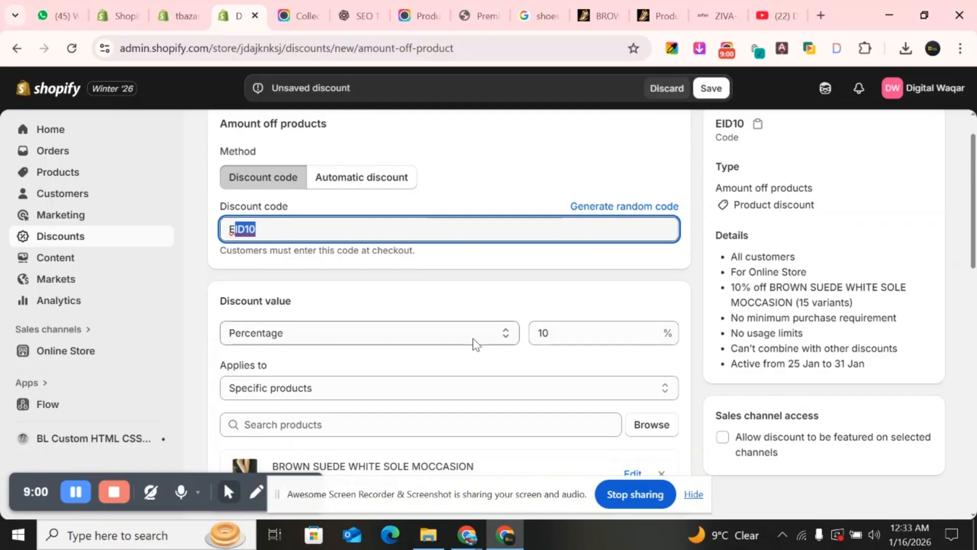
pyautogui.click(474, 336)
pyautogui.click(429, 368)
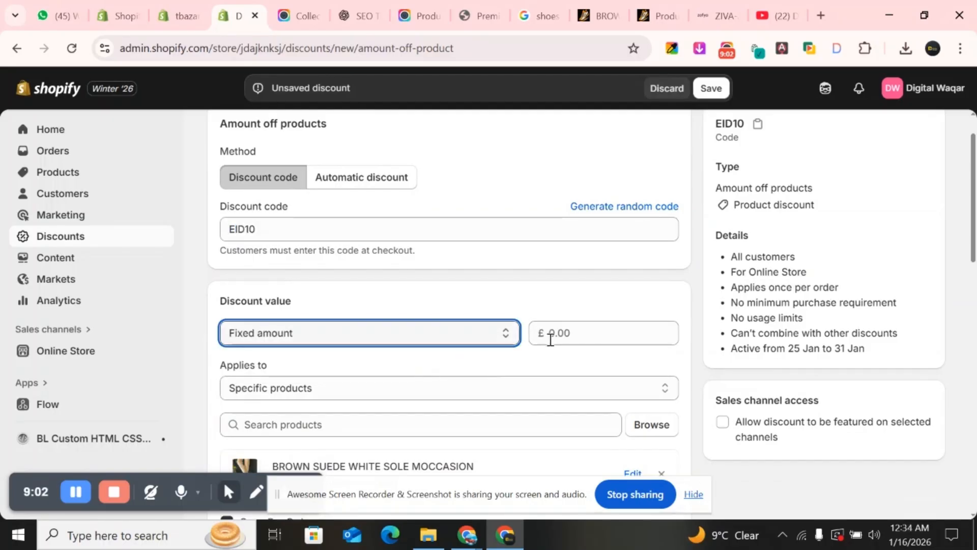
pyautogui.click(575, 335)
pyautogui.write('500')
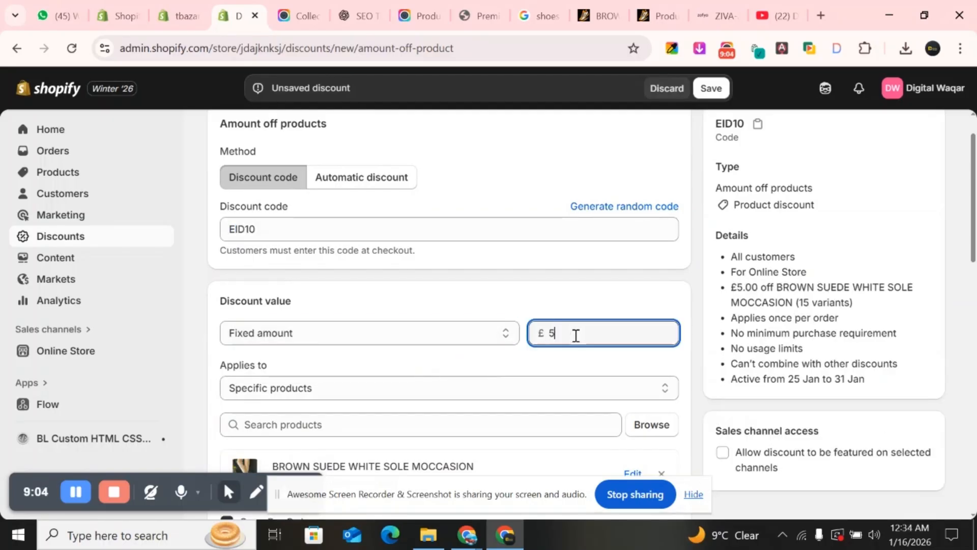
pyautogui.click(595, 302)
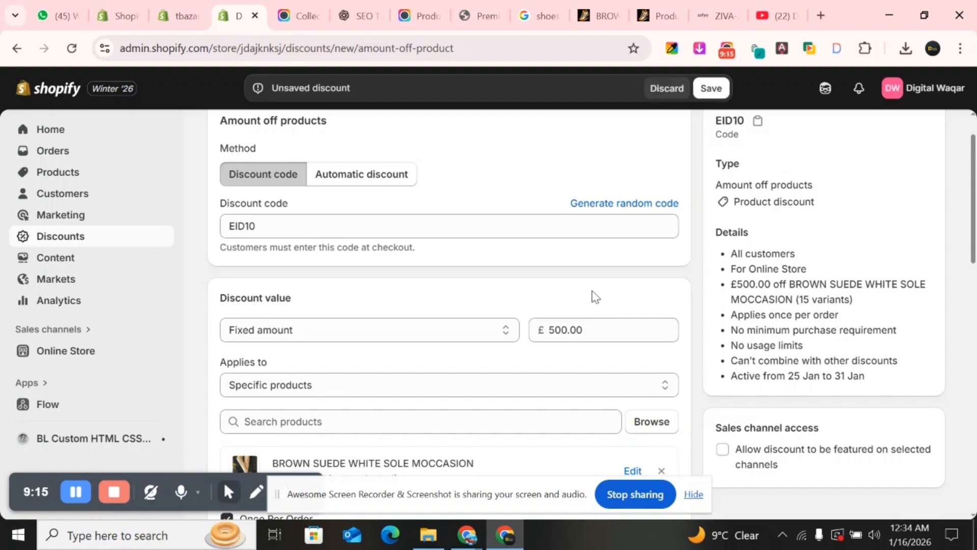
# Review the product and value settings of the EID10 discount, and save it.
pyautogui.scroll(1, 595, 296)
pyautogui.scroll(-6, 595, 296)
pyautogui.scroll(2, 593, 298)
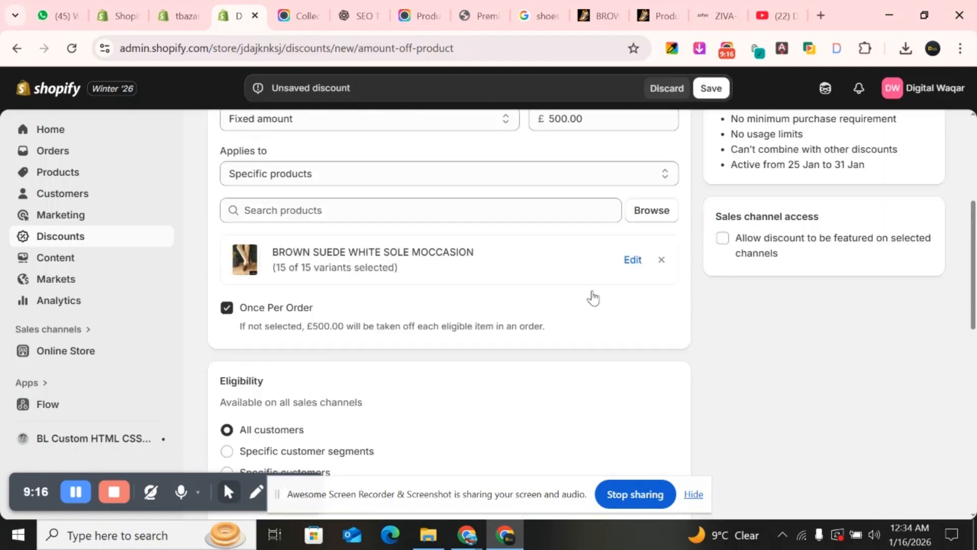
pyautogui.scroll(5, 593, 298)
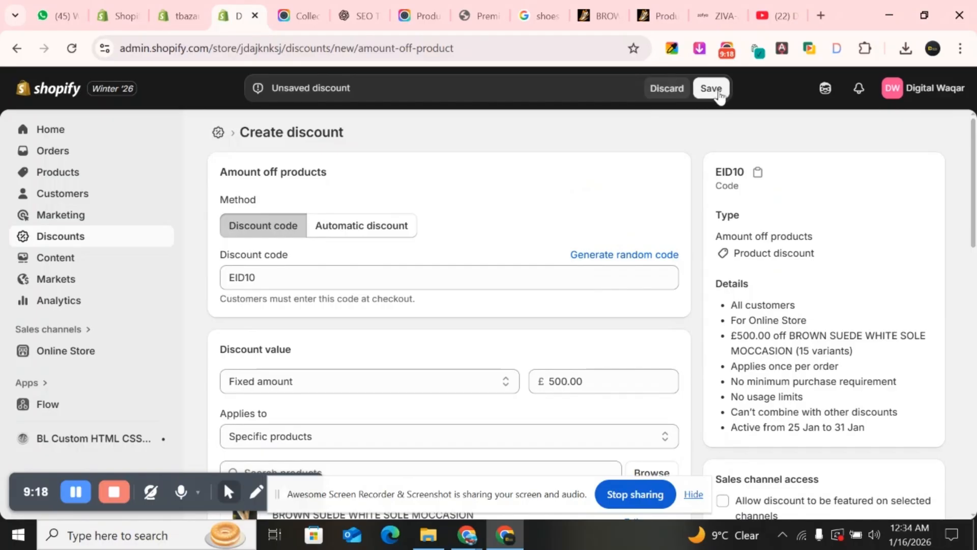
pyautogui.click(76, 237)
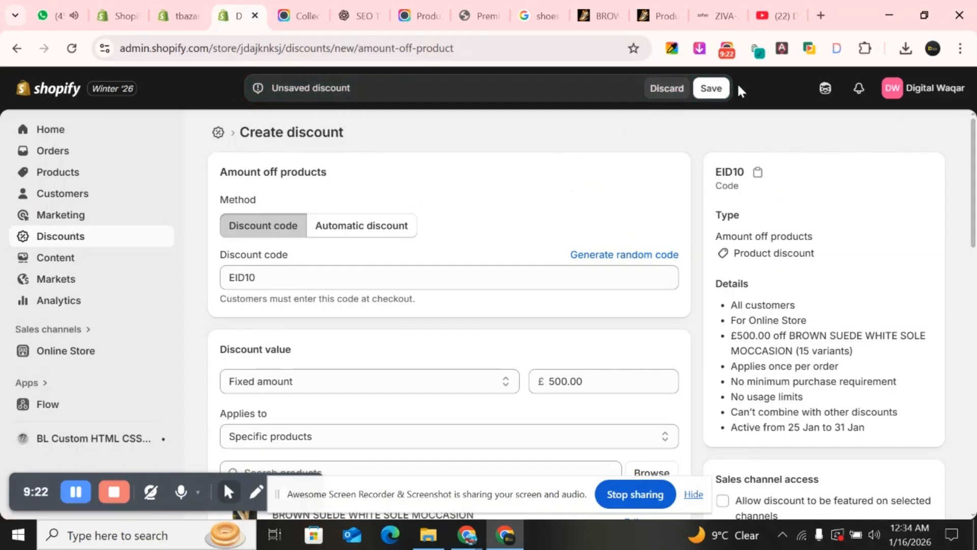
pyautogui.click(724, 88)
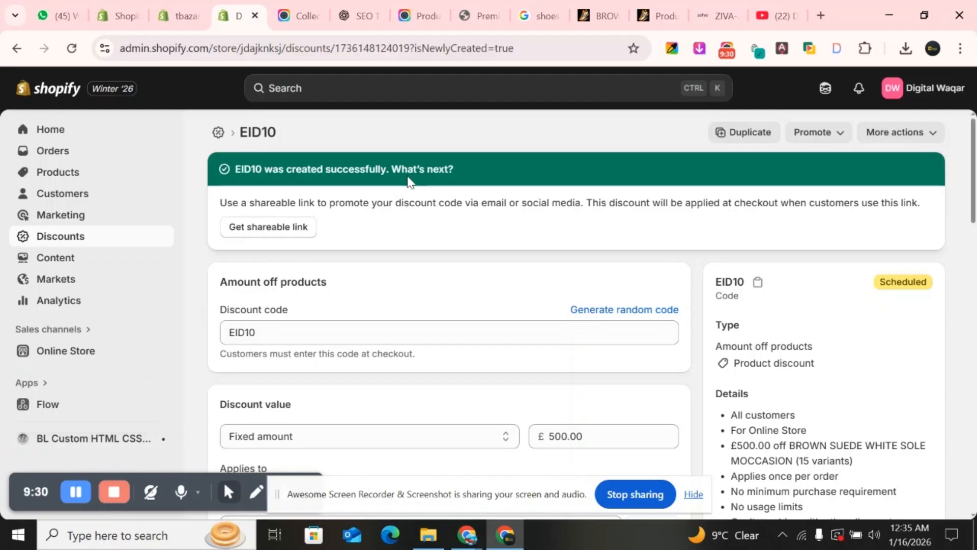
# Return to the discounts list and start creating a Buy X get Y discount.
pyautogui.click(17, 48)
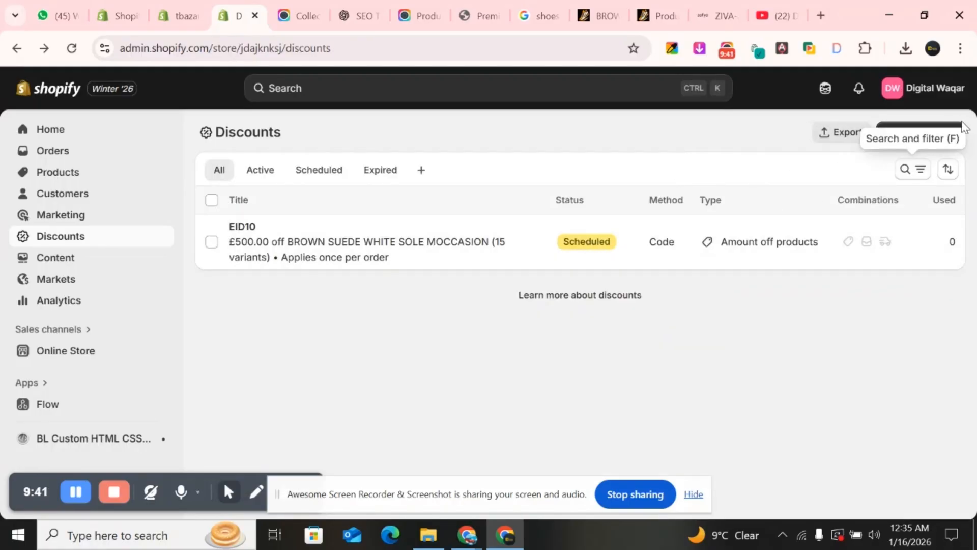
pyautogui.click(949, 133)
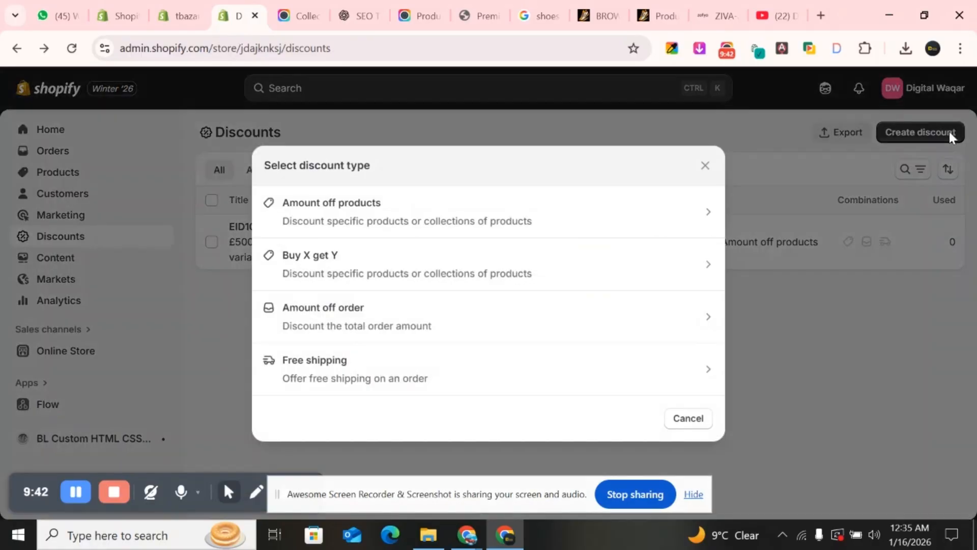
pyautogui.click(498, 263)
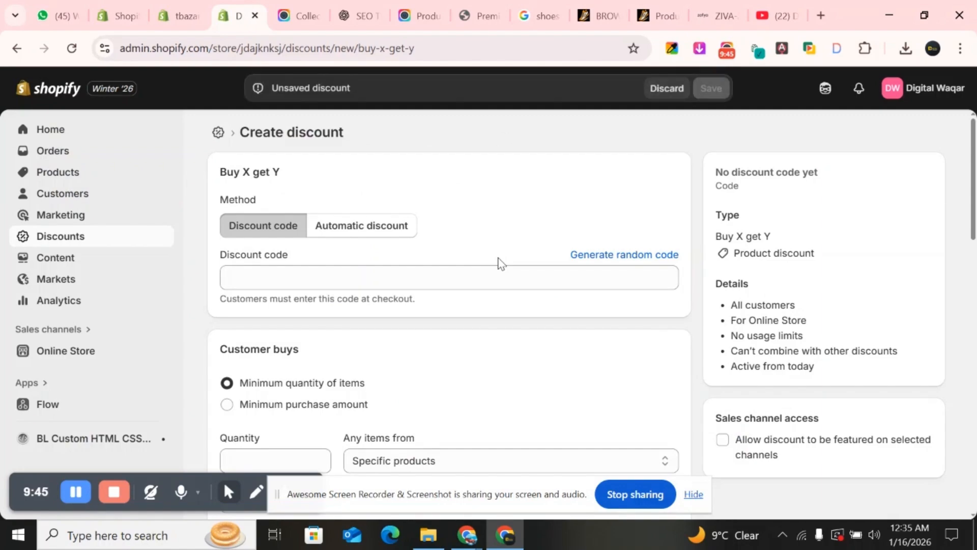
# Try the Automatic discount method for the Buy X get Y discount, and return to Discount code.
pyautogui.click(263, 229)
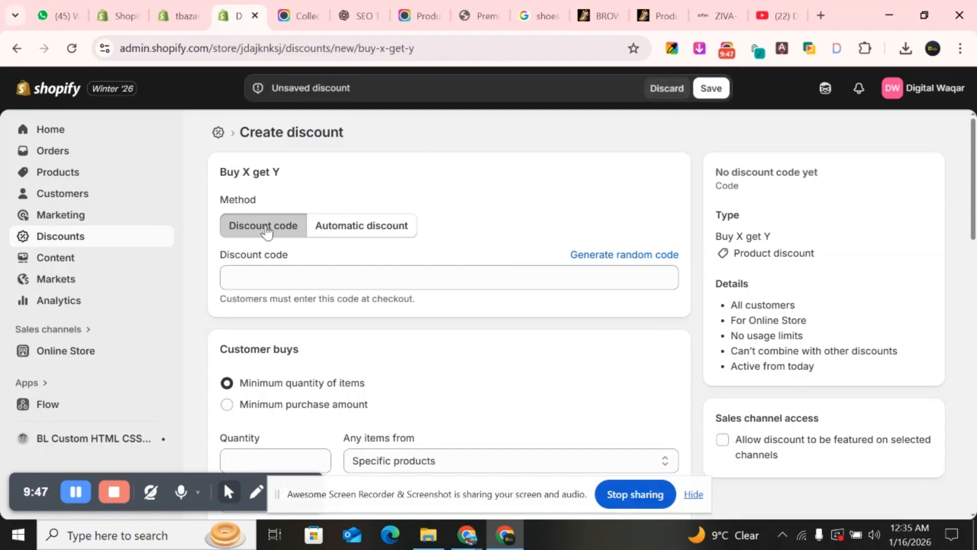
pyautogui.click(255, 227)
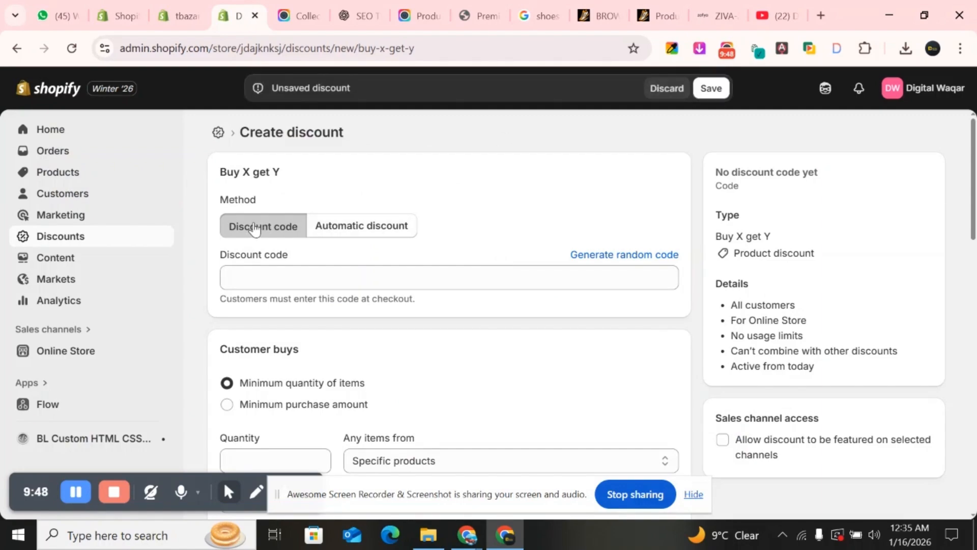
pyautogui.click(339, 223)
pyautogui.click(294, 227)
# Try Specific collections as the source of the Customer buys items, and return to Specific products.
pyautogui.scroll(-3, 437, 248)
pyautogui.scroll(-1, 441, 251)
pyautogui.scroll(-2, 438, 254)
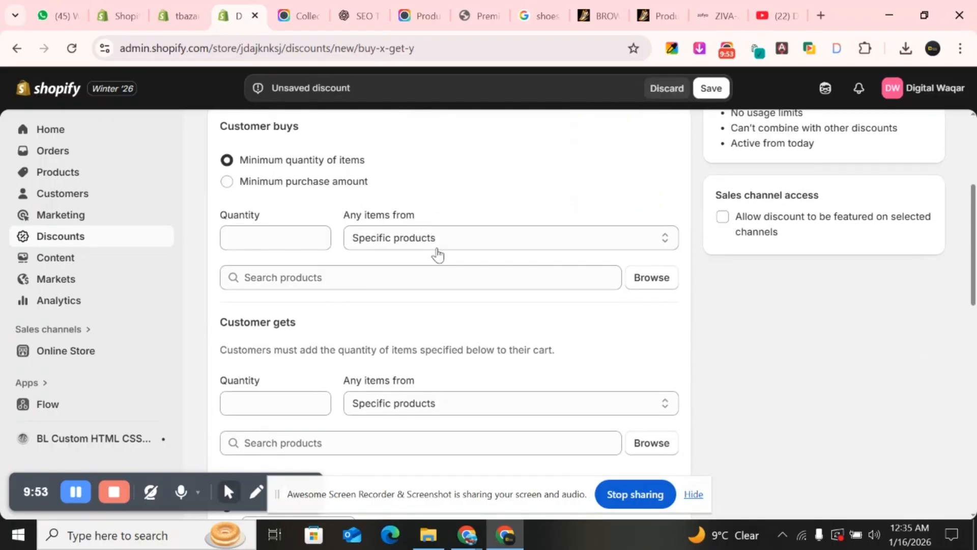
pyautogui.scroll(1, 439, 253)
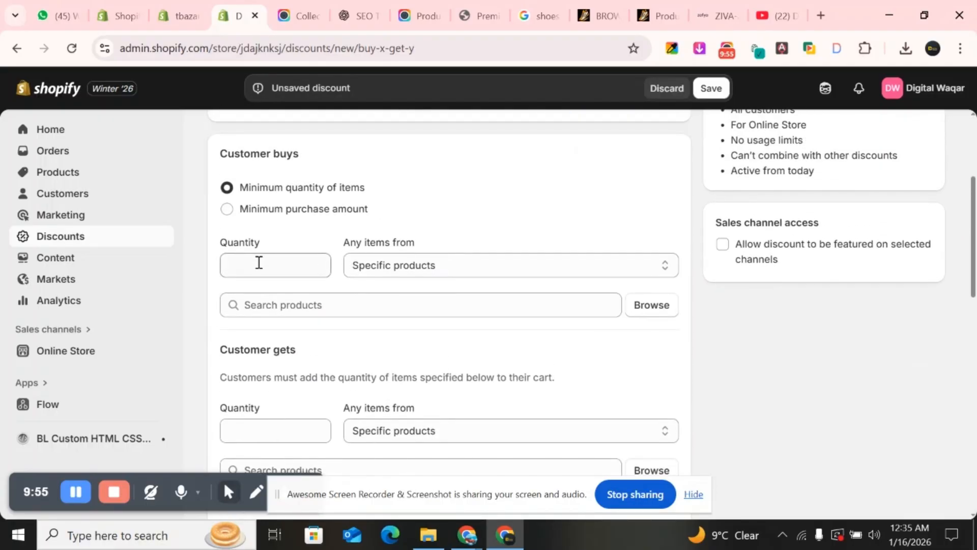
pyautogui.click(258, 263)
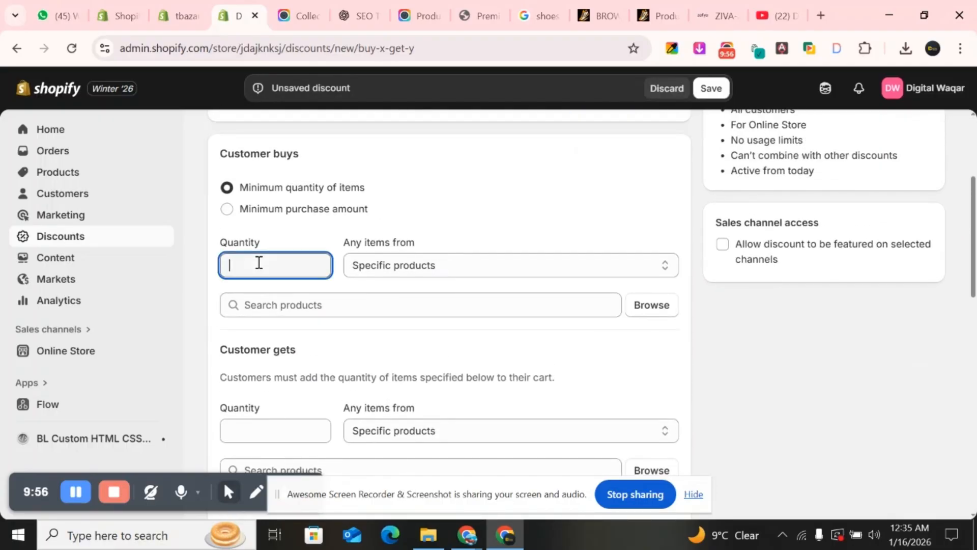
pyautogui.click(485, 270)
pyautogui.click(451, 305)
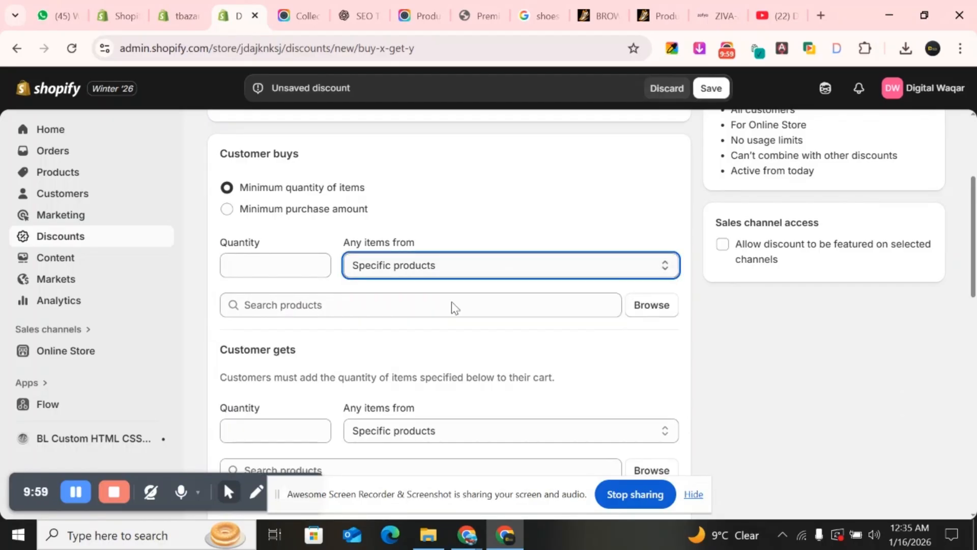
pyautogui.scroll(-1, 451, 277)
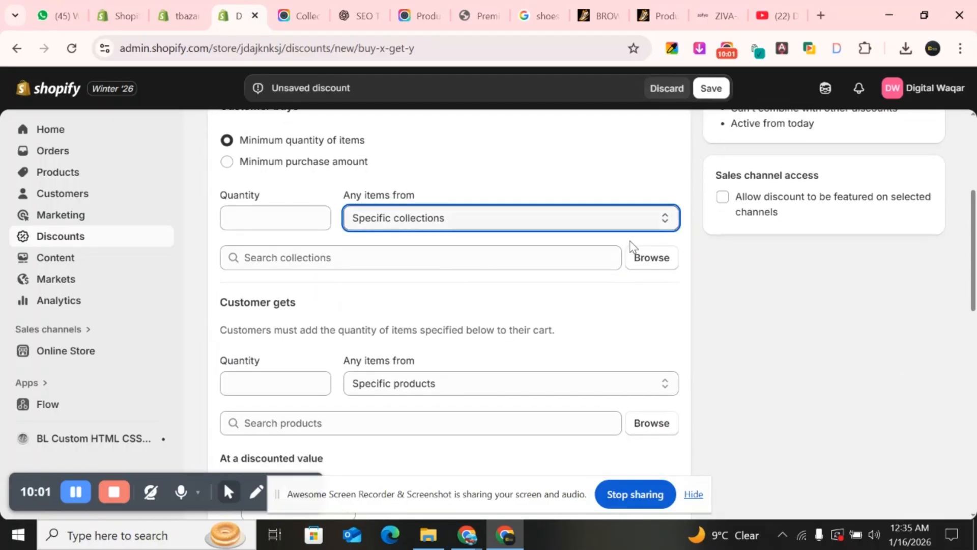
pyautogui.scroll(1, 605, 256)
pyautogui.scroll(1, 603, 256)
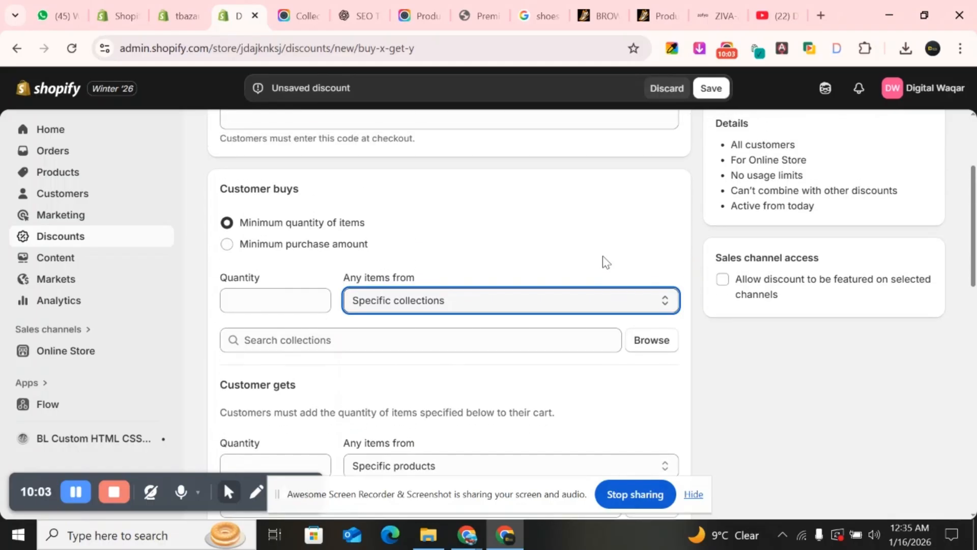
pyautogui.moveTo(294, 188); pyautogui.dragTo(220, 196)
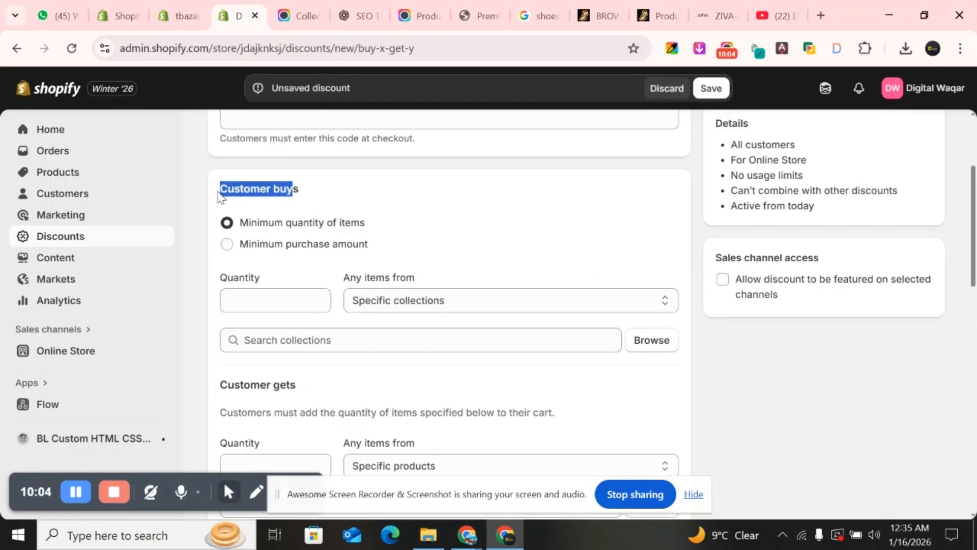
pyautogui.click(315, 188)
pyautogui.moveTo(314, 188); pyautogui.dragTo(244, 186)
pyautogui.moveTo(298, 385); pyautogui.dragTo(225, 379)
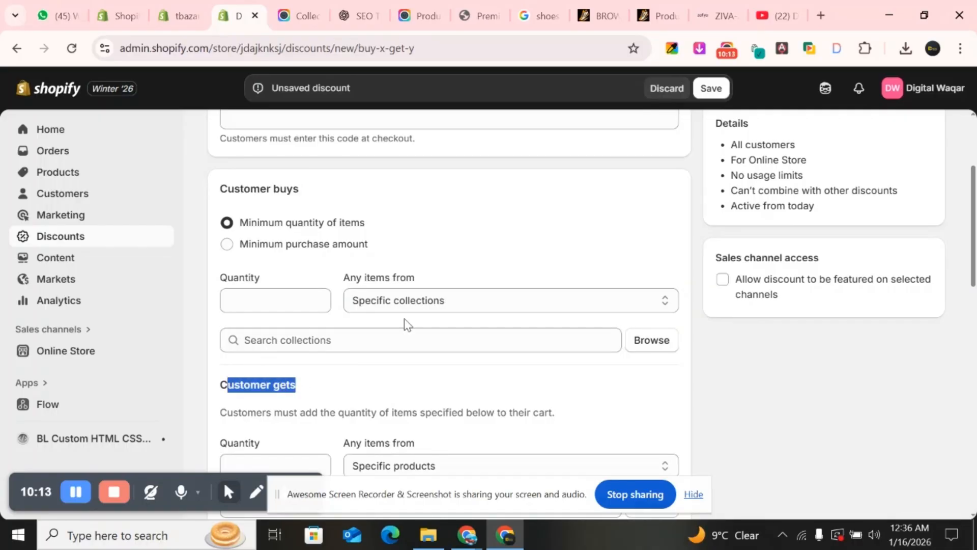
pyautogui.click(405, 305)
pyautogui.click(448, 321)
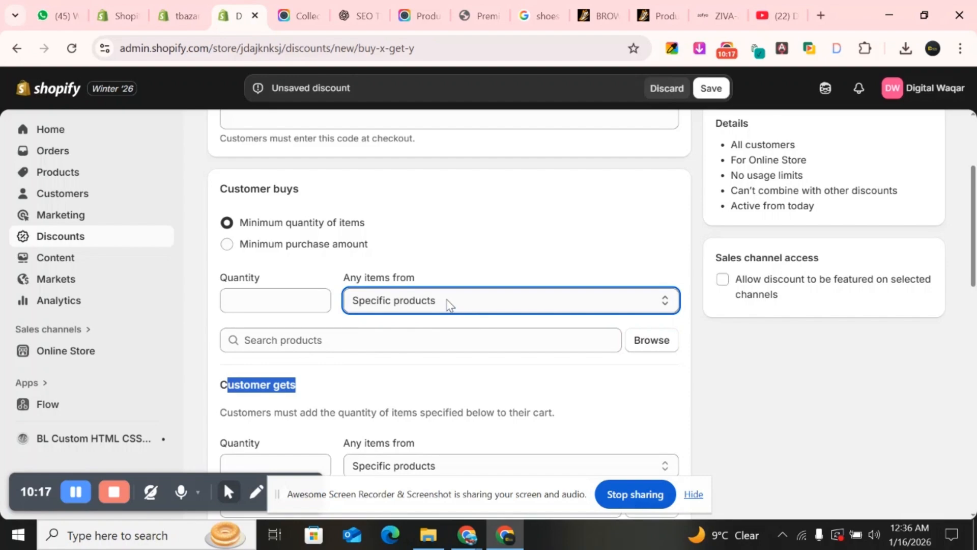
# View the item source options available under Customer gets.
pyautogui.scroll(-3, 456, 354)
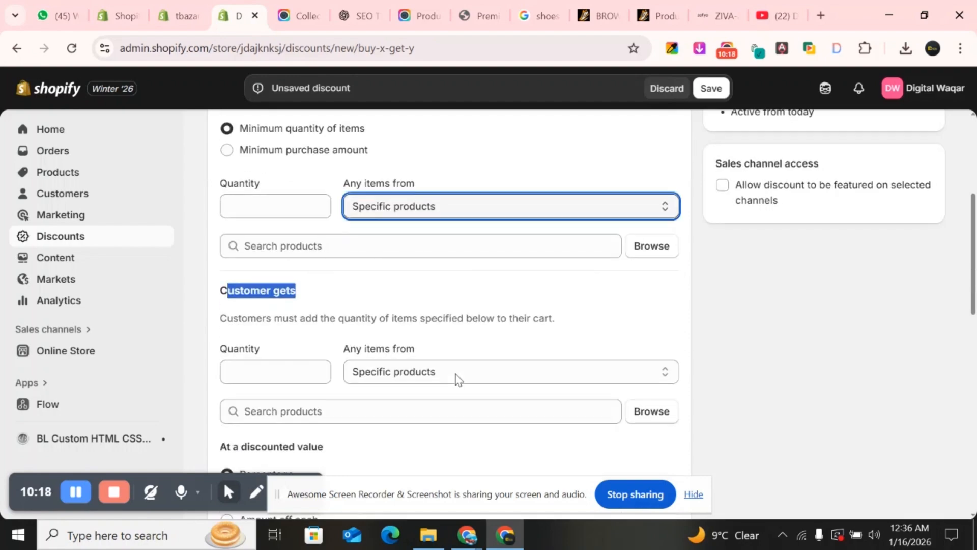
pyautogui.click(640, 333)
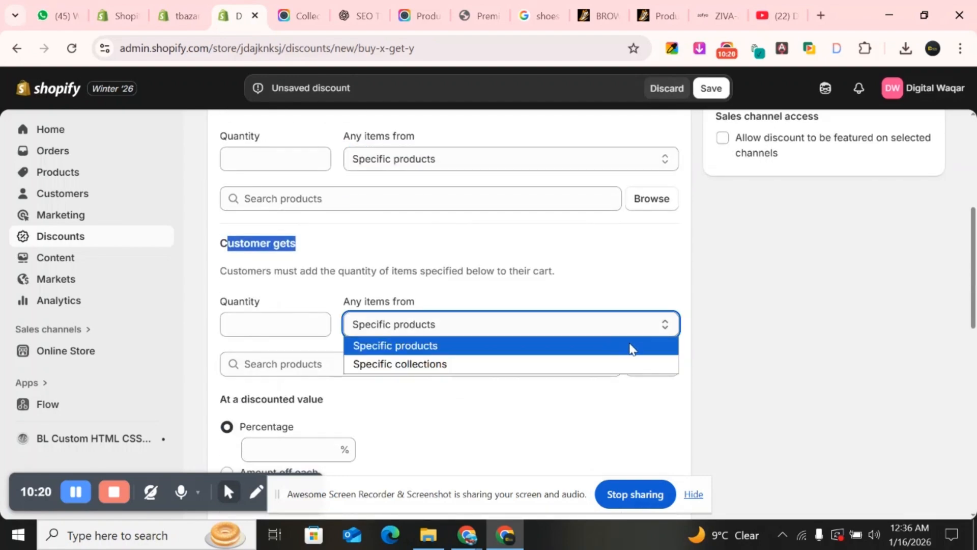
pyautogui.click(698, 373)
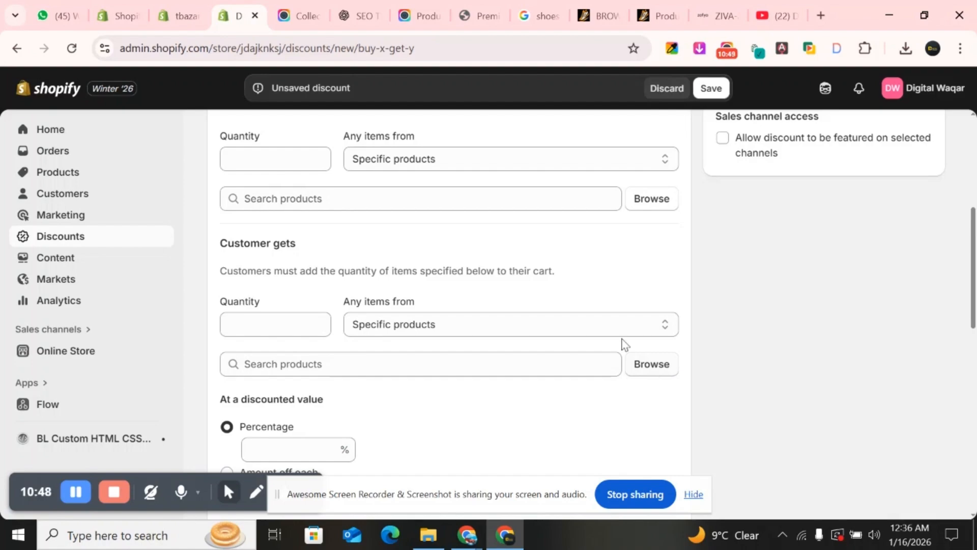
# Set the Customer buys quantity to 2 and the Customer gets quantity to 1.
pyautogui.scroll(1, 258, 234)
pyautogui.click(263, 226)
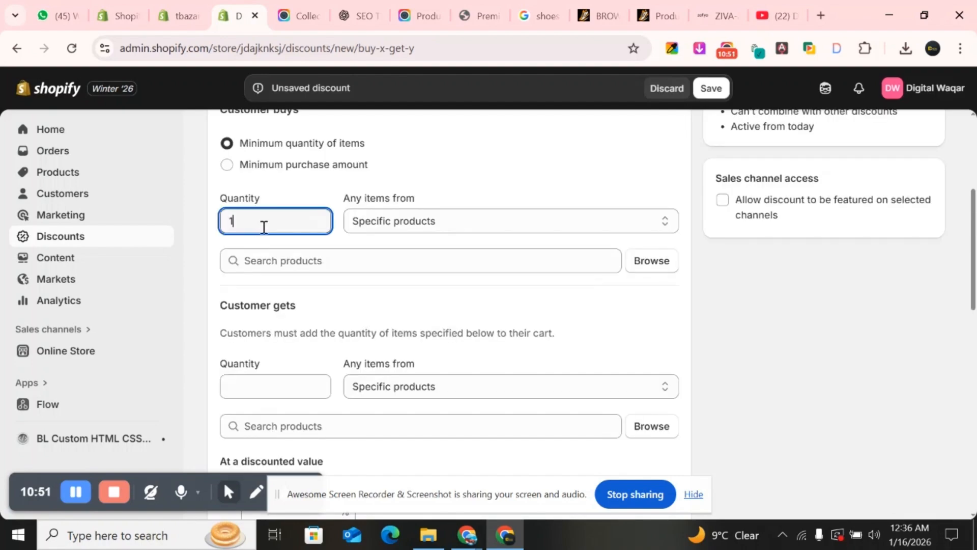
pyautogui.write('2')
pyautogui.scroll(-1, 312, 372)
pyautogui.scroll(1, 356, 229)
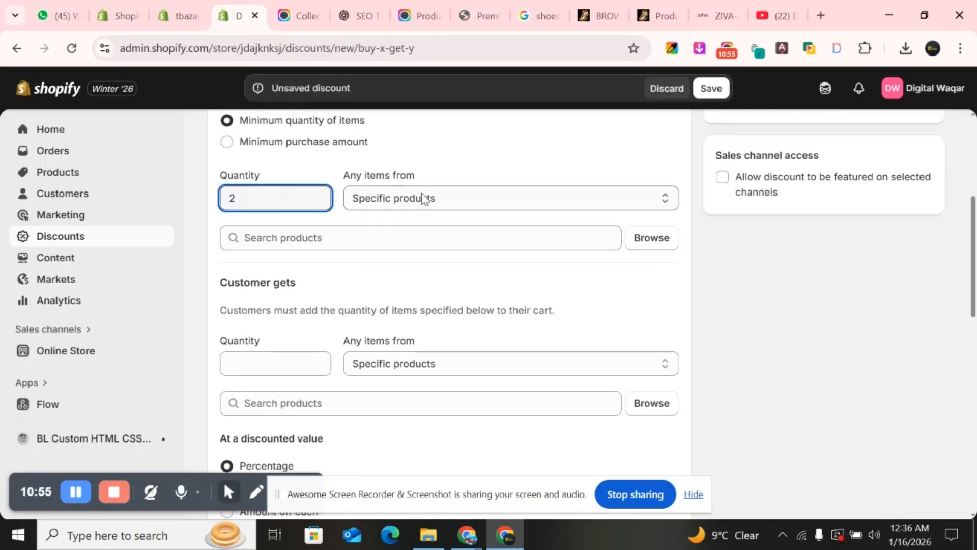
pyautogui.click(276, 370)
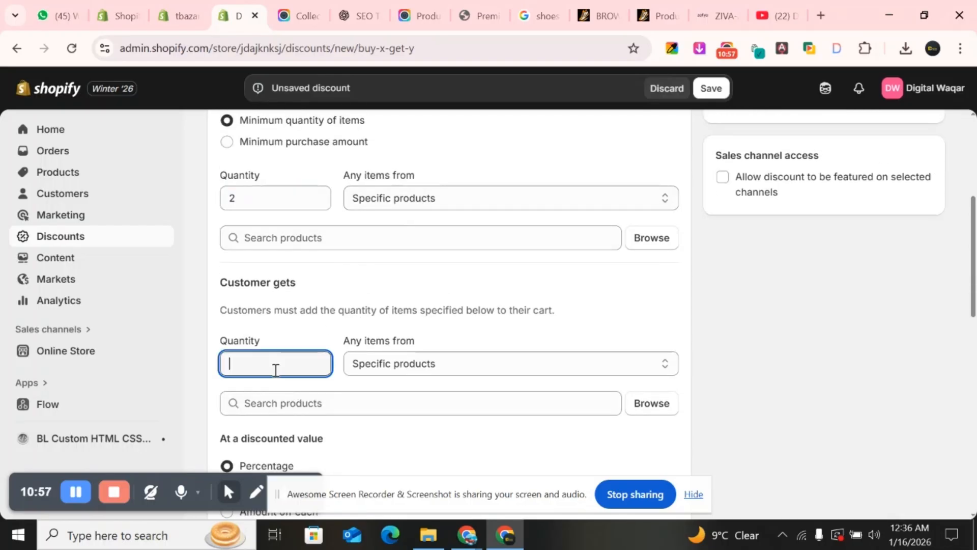
pyautogui.write('1')
pyautogui.scroll(-2, 409, 387)
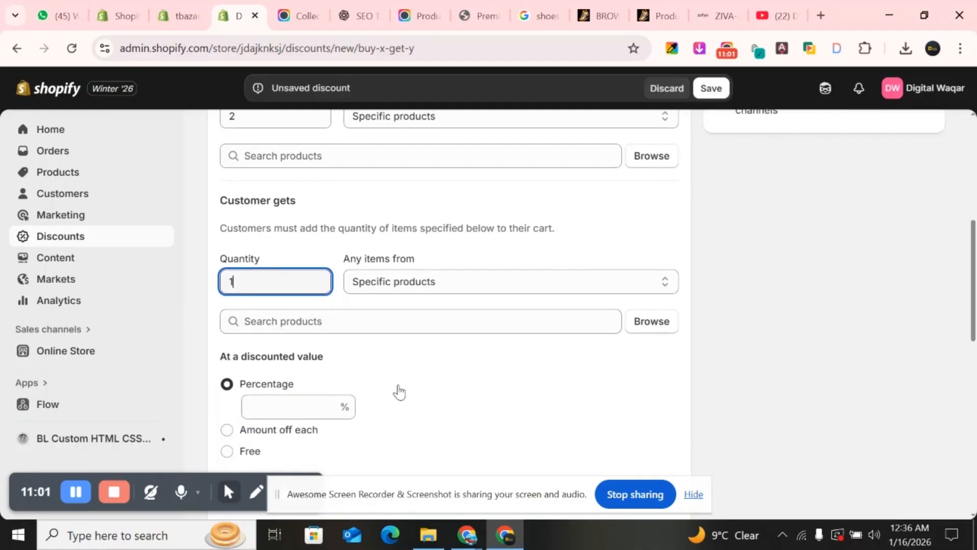
# Set the discounted value of the Customer gets items to Free.
pyautogui.scroll(-1, 306, 392)
pyautogui.moveTo(331, 336); pyautogui.dragTo(221, 332)
pyautogui.click(251, 429)
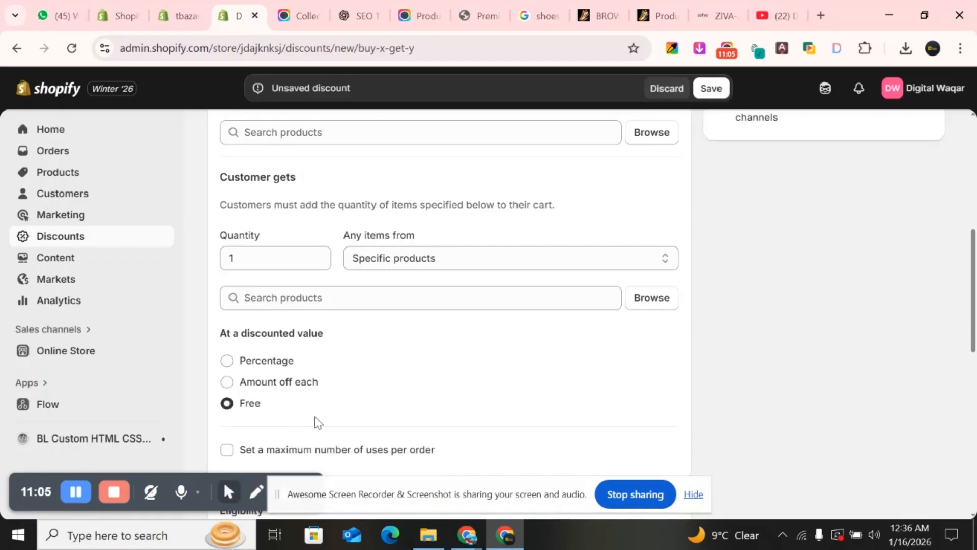
# Set the Customer buys quantity to 1, and try Amount off each before returning the Customer gets discounted value to Free.
pyautogui.click(281, 385)
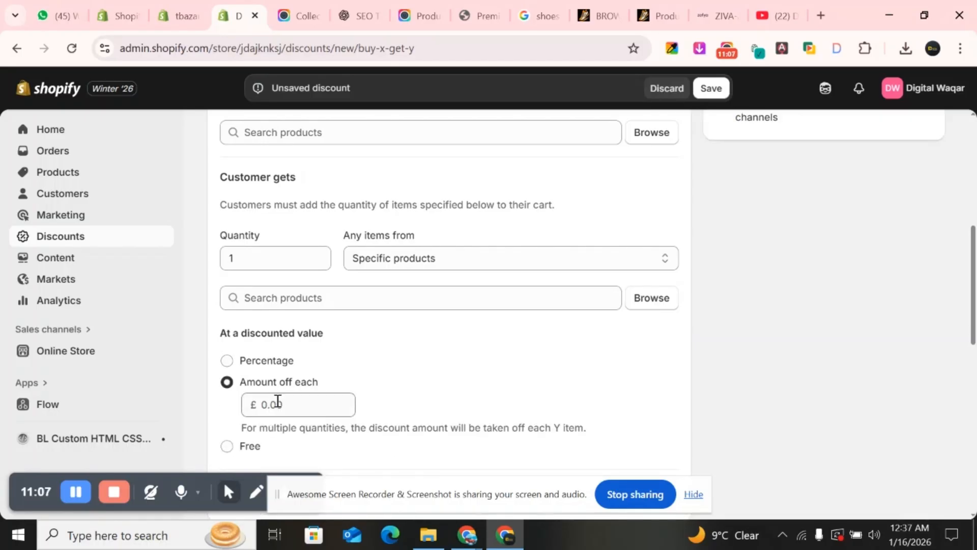
pyautogui.scroll(4, 354, 351)
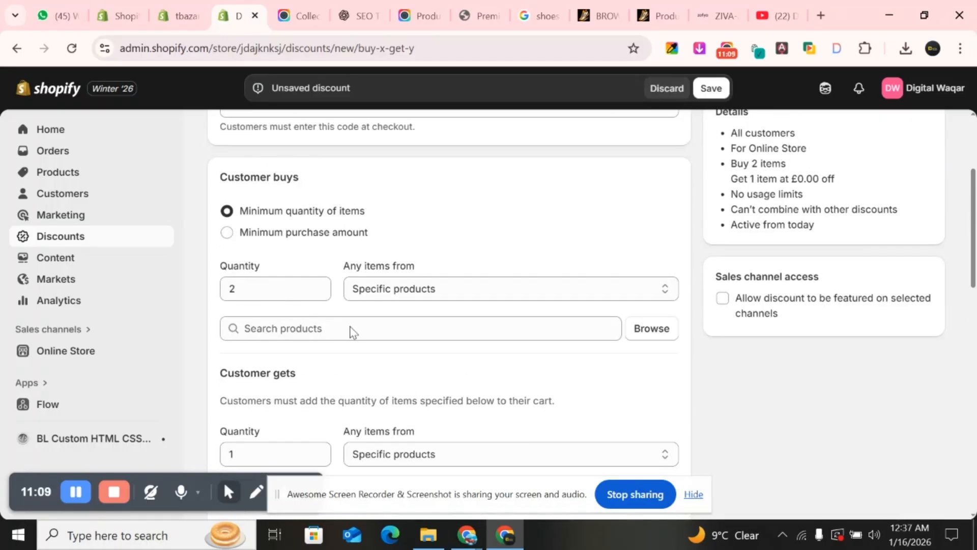
pyautogui.click(253, 295)
pyautogui.press('BackSpace')
pyautogui.write('1')
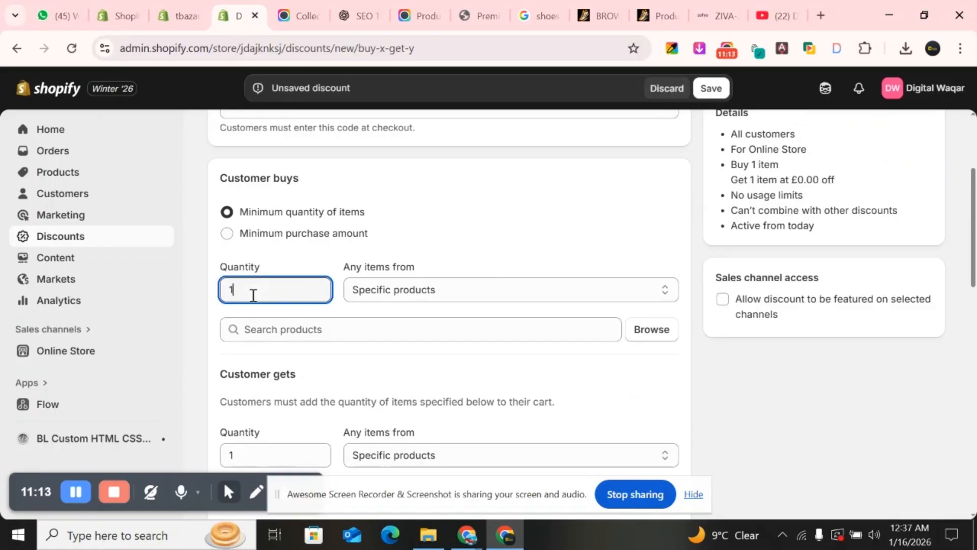
pyautogui.scroll(-3, 323, 322)
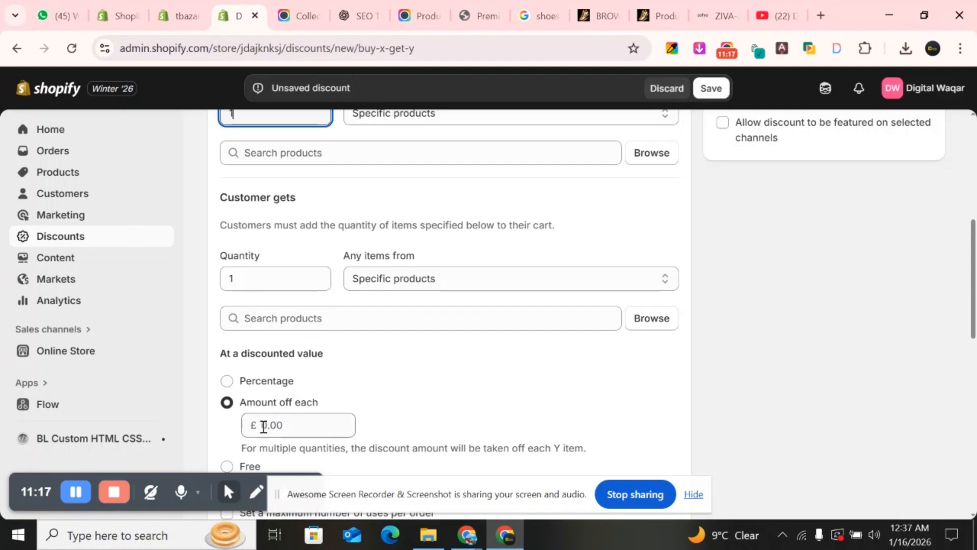
pyautogui.click(227, 466)
pyautogui.scroll(-2, 428, 390)
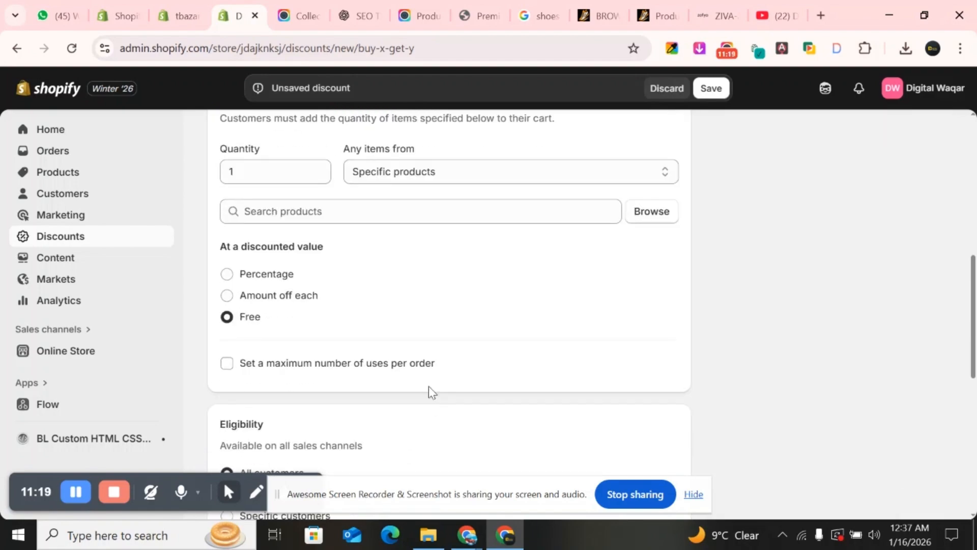
# Generate a random discount code for the Buy X get Y discount.
pyautogui.scroll(-7, 428, 391)
pyautogui.scroll(7, 429, 391)
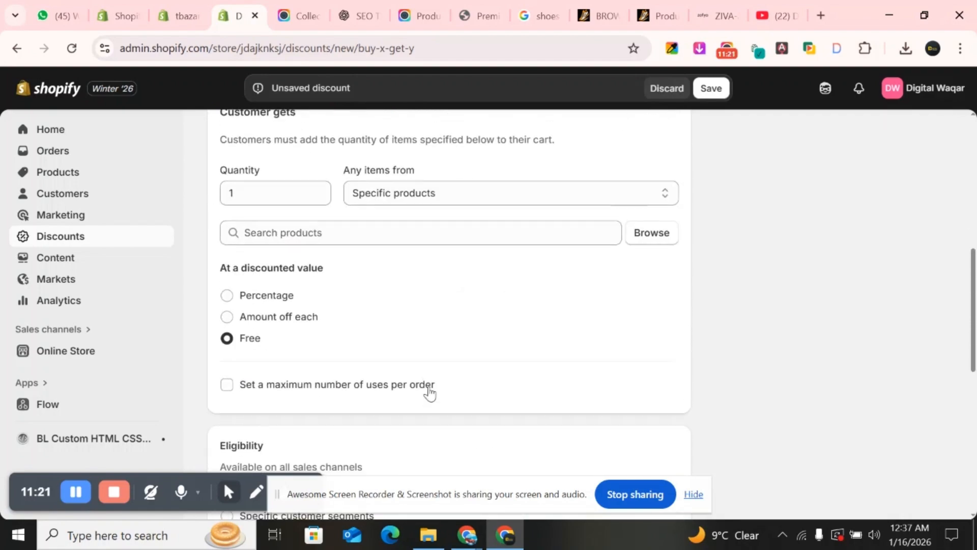
pyautogui.scroll(-8, 429, 391)
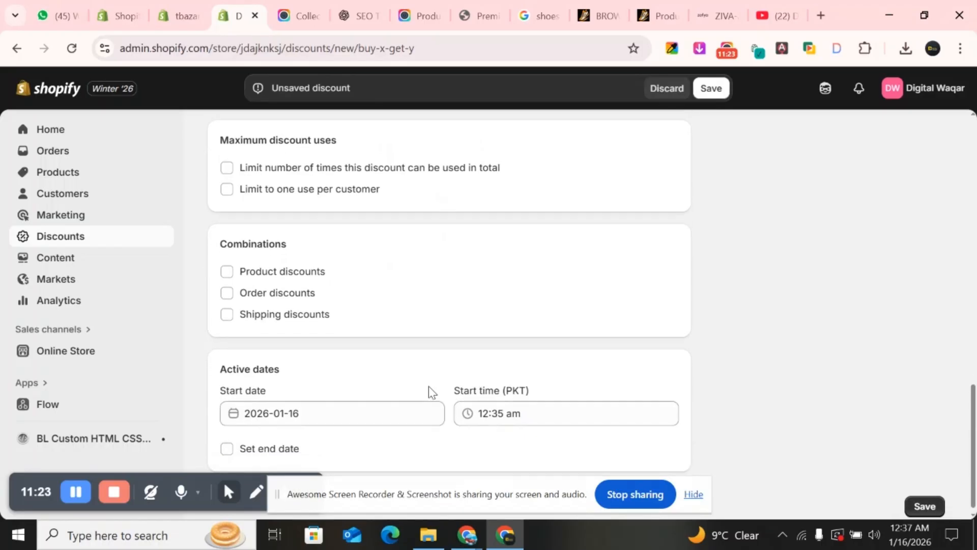
pyautogui.scroll(4, 429, 391)
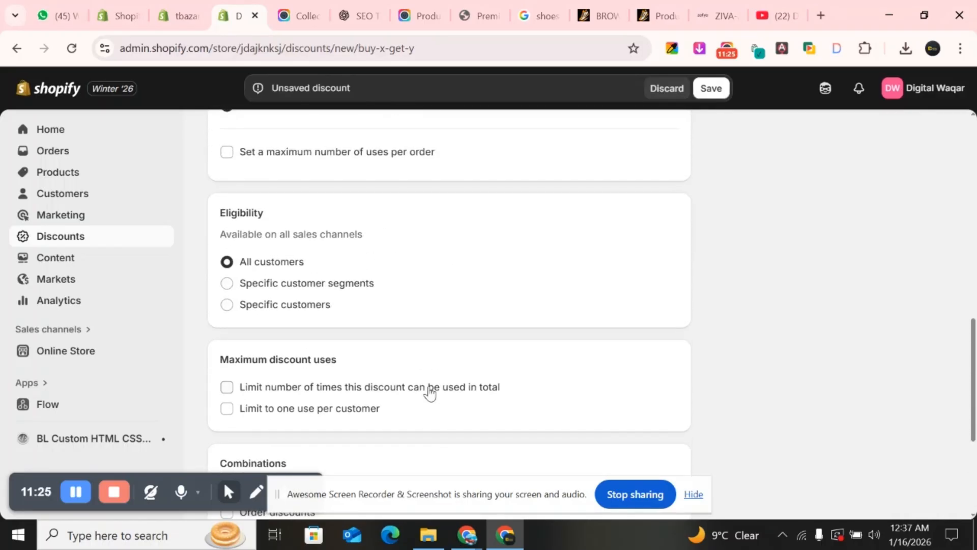
pyautogui.scroll(9, 430, 391)
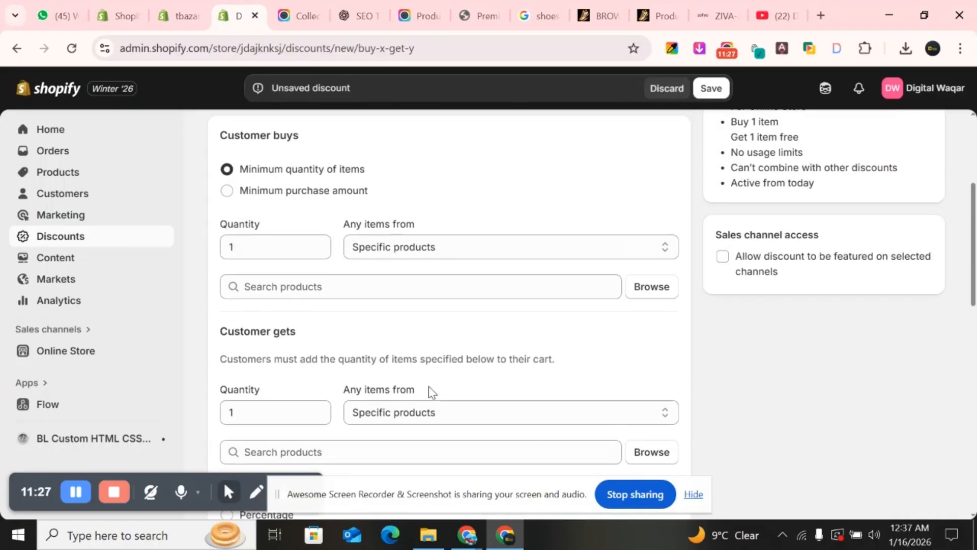
pyautogui.scroll(3, 430, 407)
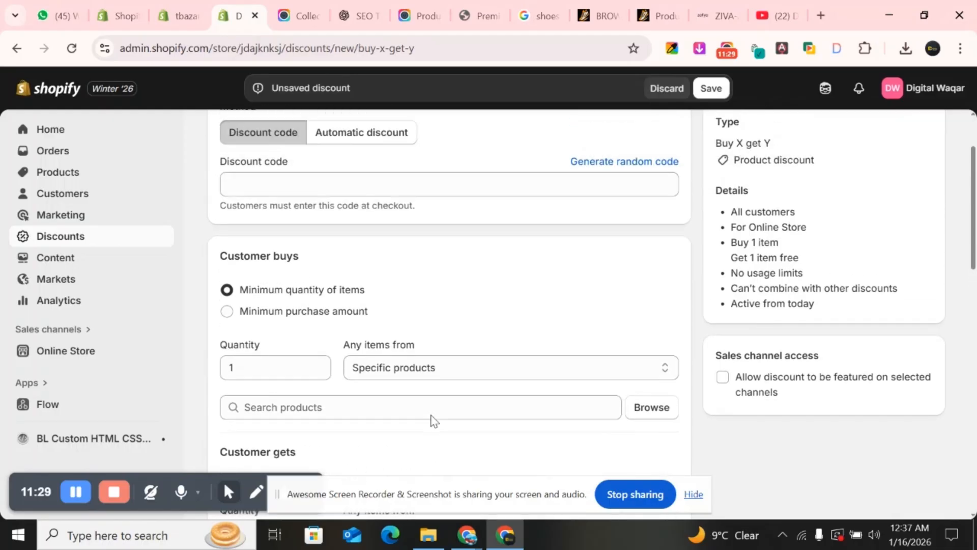
pyautogui.scroll(1, 432, 420)
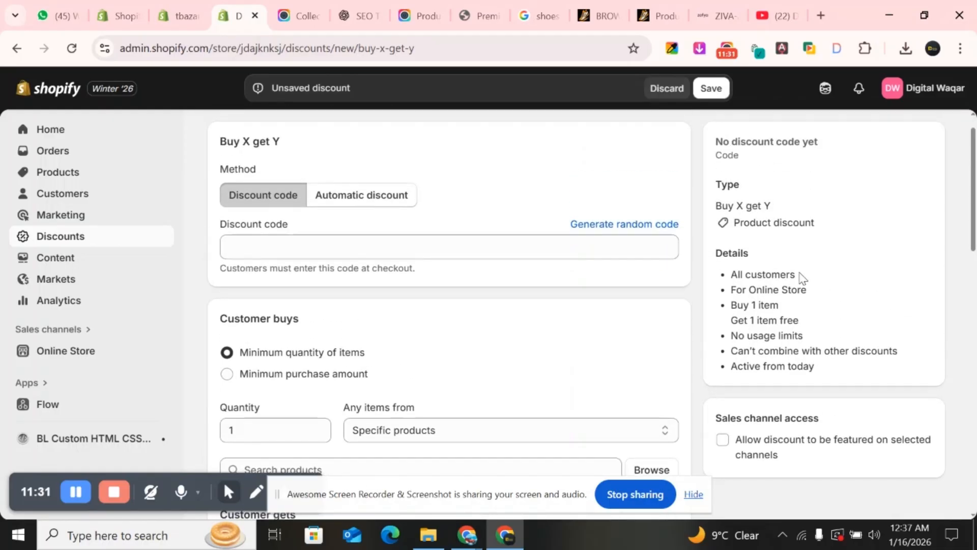
pyautogui.click(631, 226)
# Review the discount summary's code, type and details, and the maximum uses, combinations and active dates settings.
pyautogui.moveTo(794, 142); pyautogui.dragTo(702, 149)
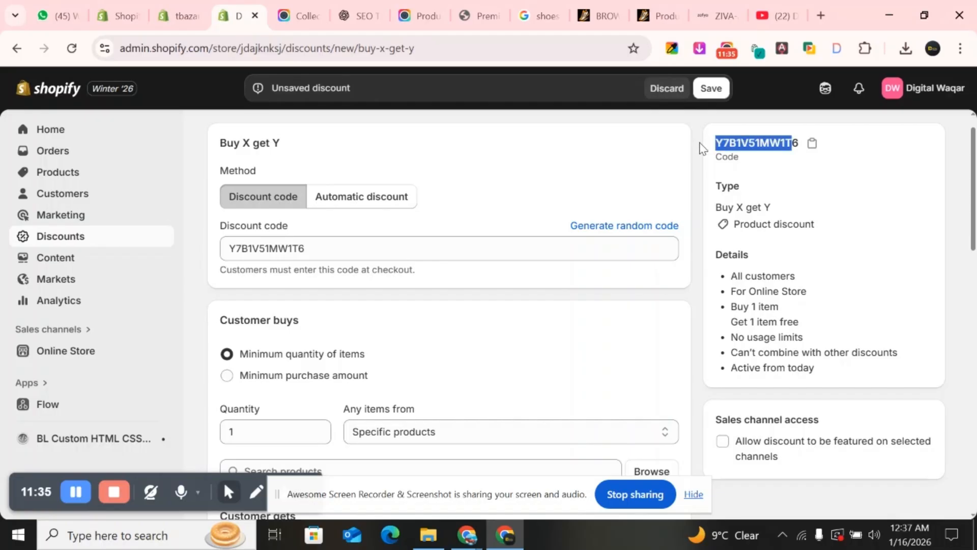
pyautogui.moveTo(781, 210); pyautogui.dragTo(723, 210)
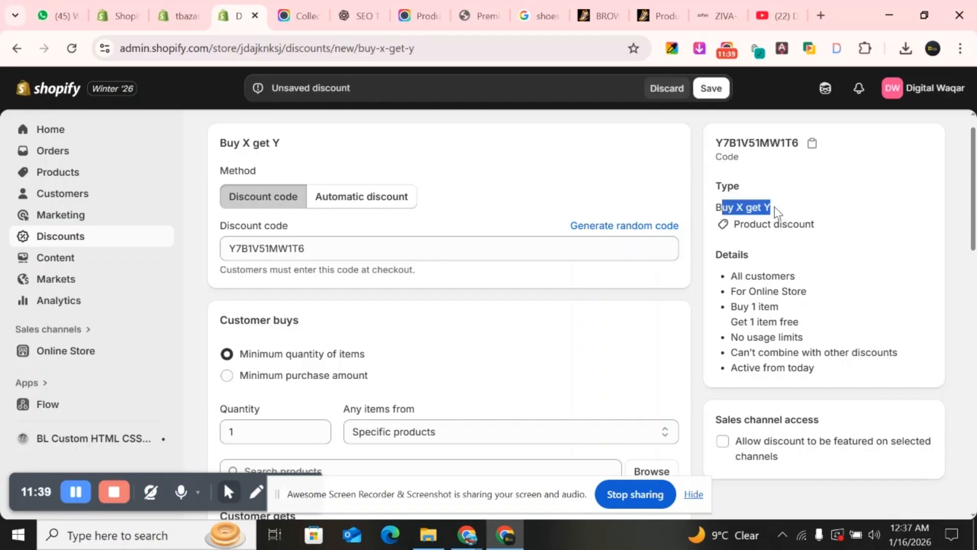
pyautogui.moveTo(796, 277); pyautogui.dragTo(730, 332)
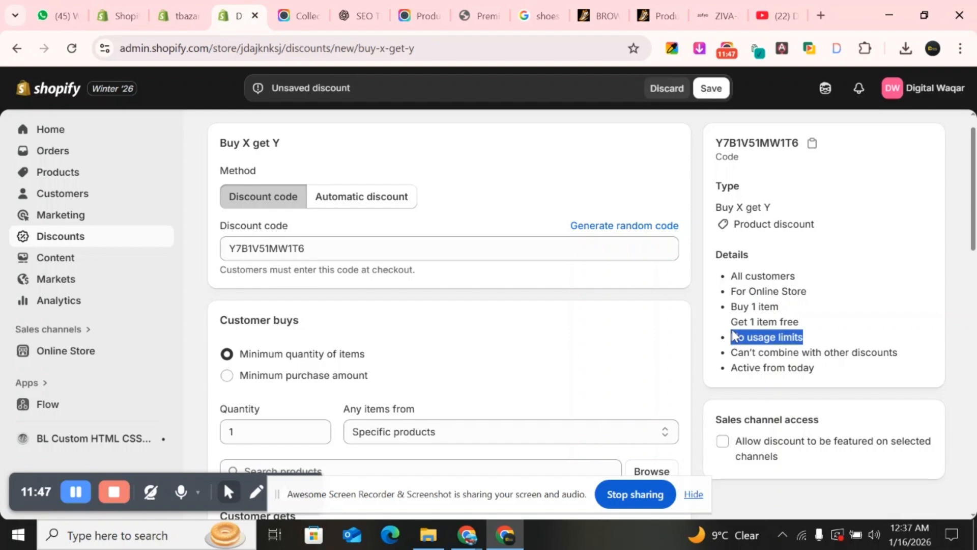
pyautogui.moveTo(738, 354); pyautogui.dragTo(892, 358)
pyautogui.scroll(-1, 866, 351)
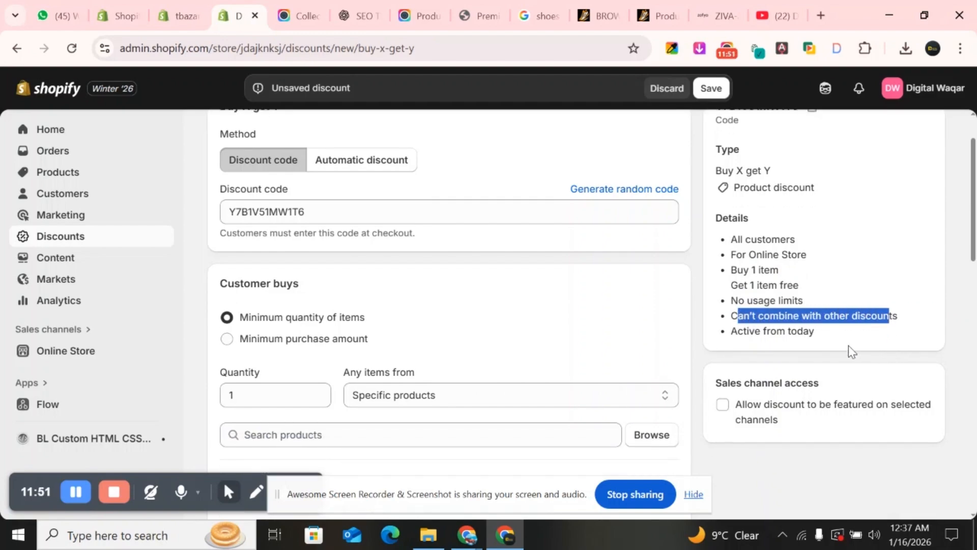
pyautogui.moveTo(816, 331); pyautogui.dragTo(755, 341)
pyautogui.scroll(-3, 754, 344)
pyautogui.scroll(-5, 754, 344)
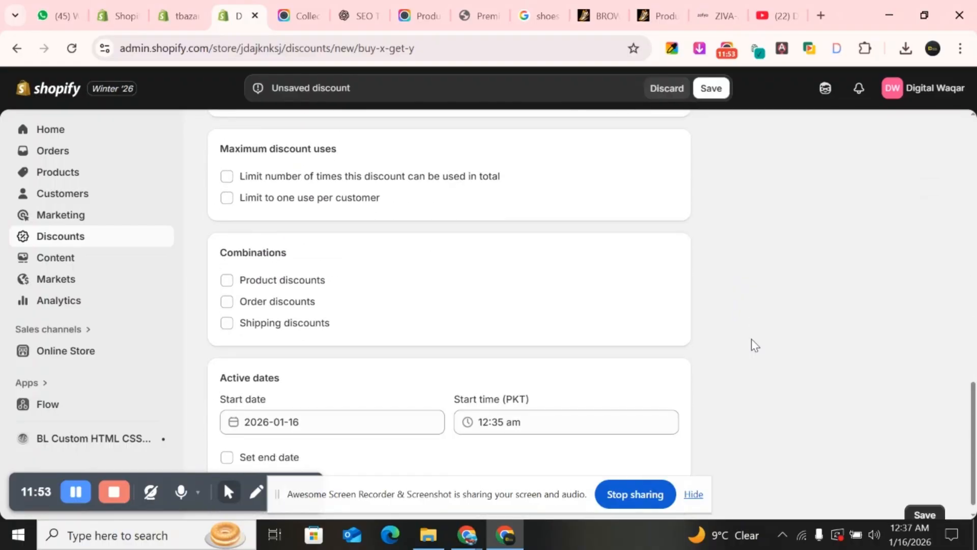
pyautogui.scroll(1, 753, 344)
pyautogui.scroll(-1, 754, 345)
pyautogui.scroll(10, 754, 344)
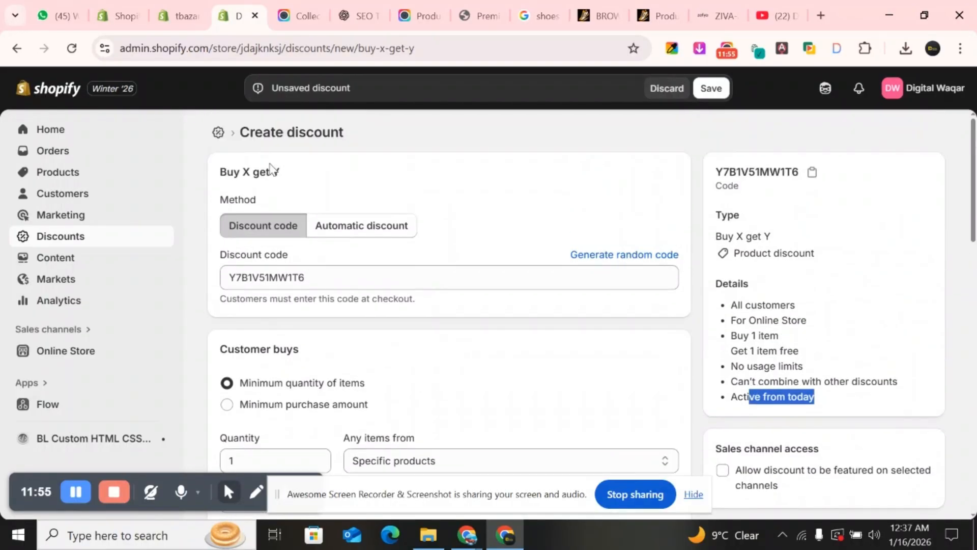
# Try to save the discount, and add all variants of BROWN SUEDE WHITE SOLE MOCCASION as the Customer buys product.
pyautogui.click(712, 88)
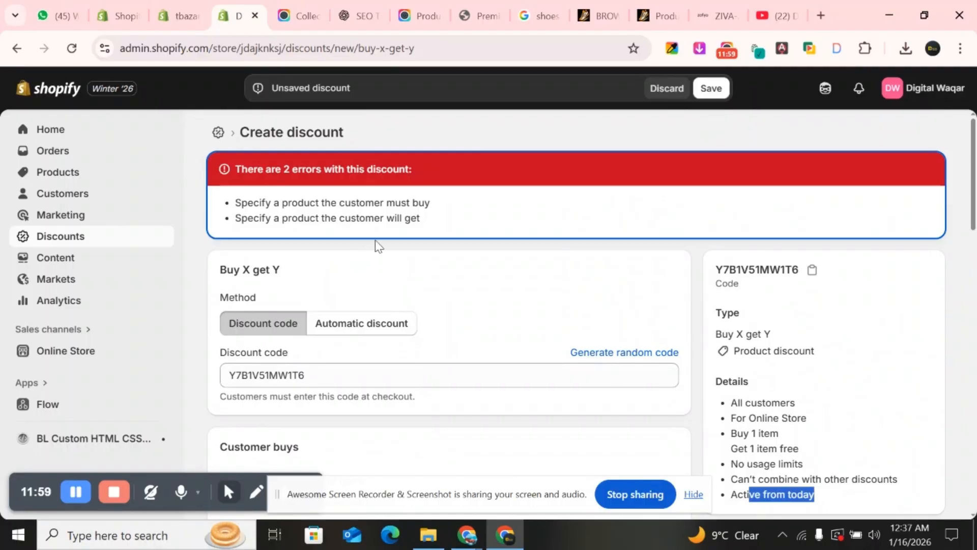
pyautogui.scroll(-10, 375, 246)
pyautogui.scroll(2, 547, 218)
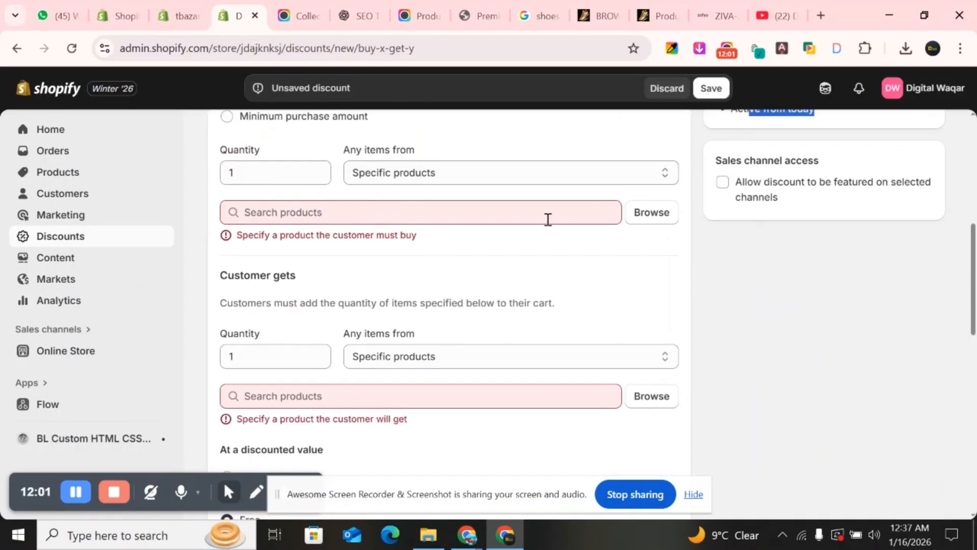
pyautogui.click(645, 218)
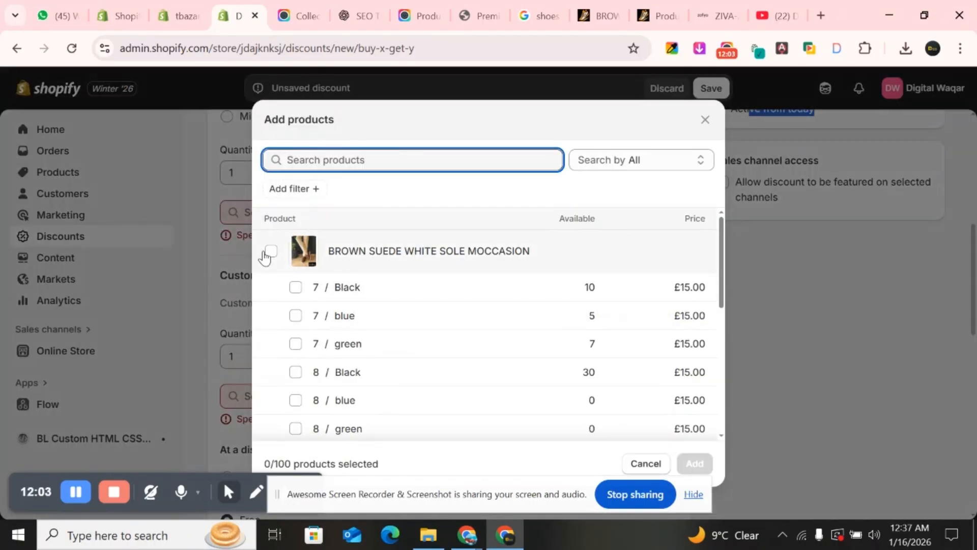
pyautogui.click(271, 251)
pyautogui.click(700, 463)
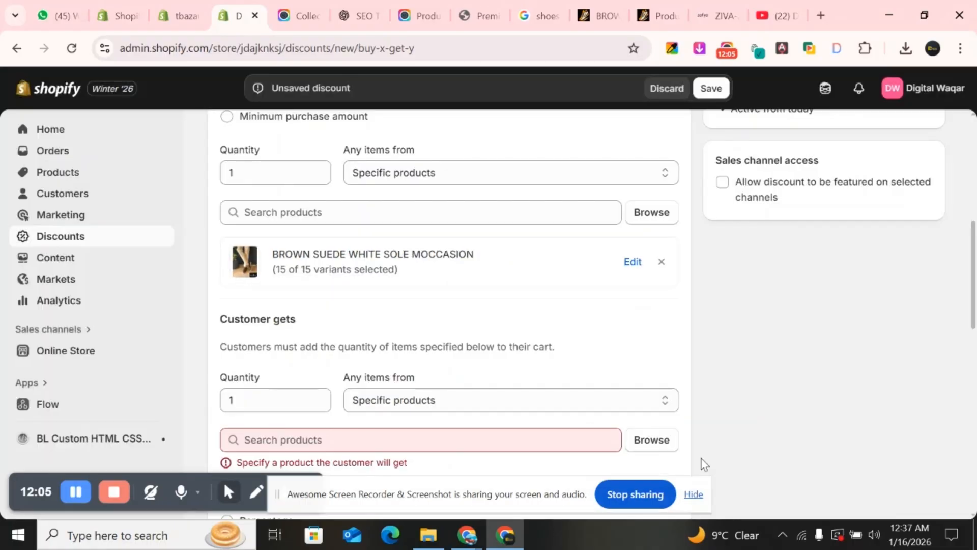
# Add all variants of BROWN SUEDE WHITE SOLE MOCCASION as the Customer gets product and save the discount.
pyautogui.scroll(-2, 495, 341)
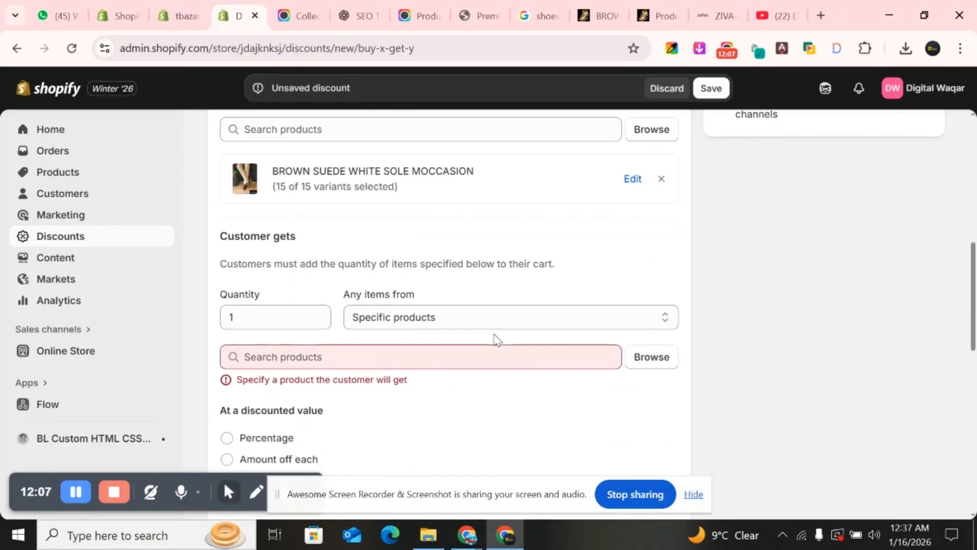
pyautogui.click(652, 356)
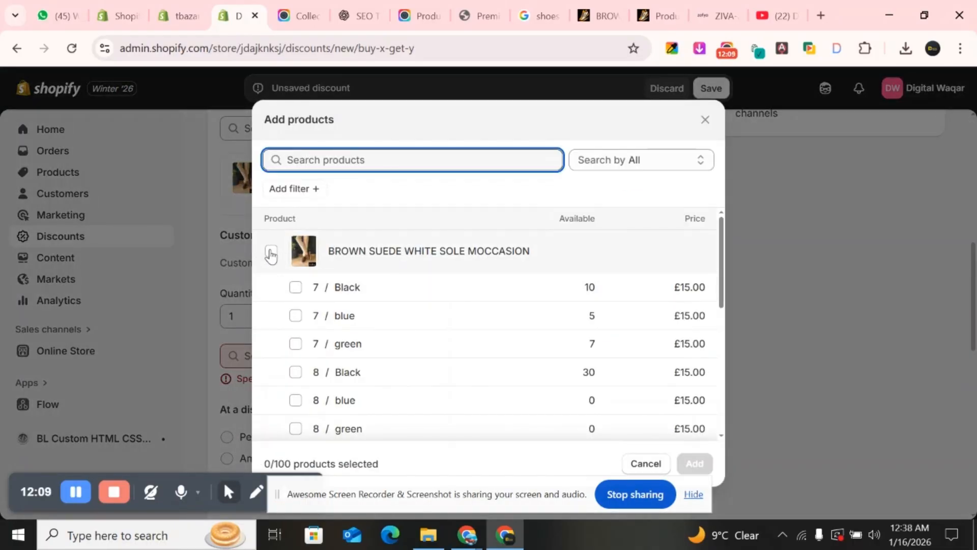
pyautogui.click(271, 253)
pyautogui.click(694, 463)
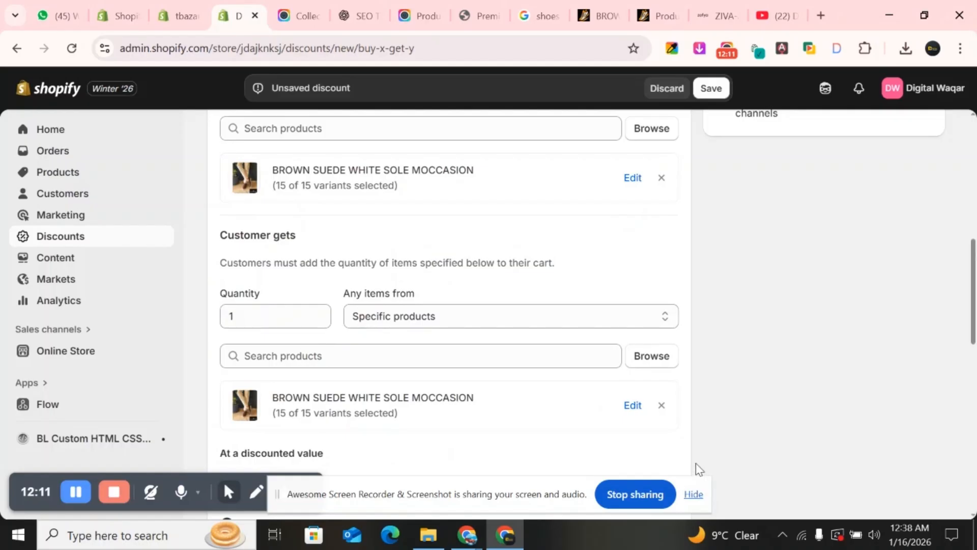
pyautogui.click(710, 88)
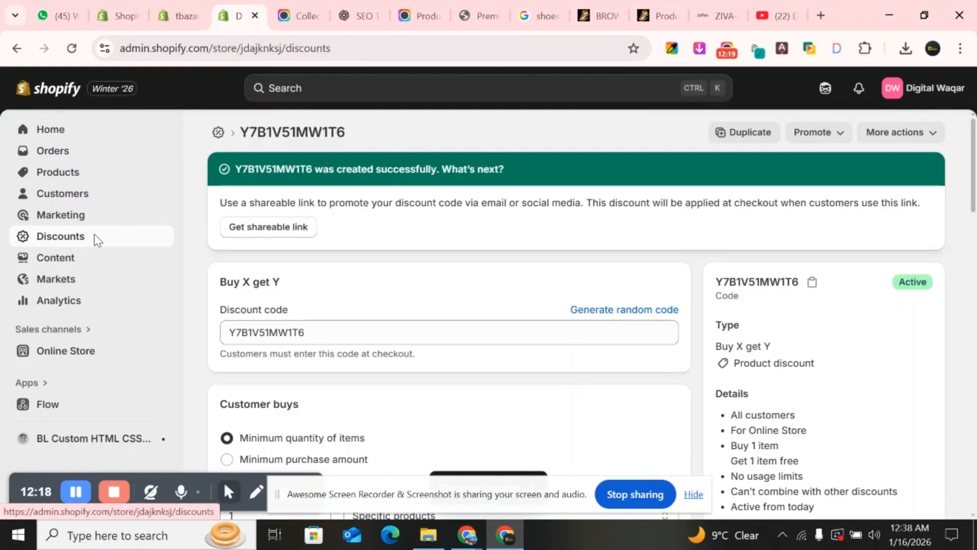
# Return to the discounts list and start creating an Amount off order discount.
pyautogui.click(94, 235)
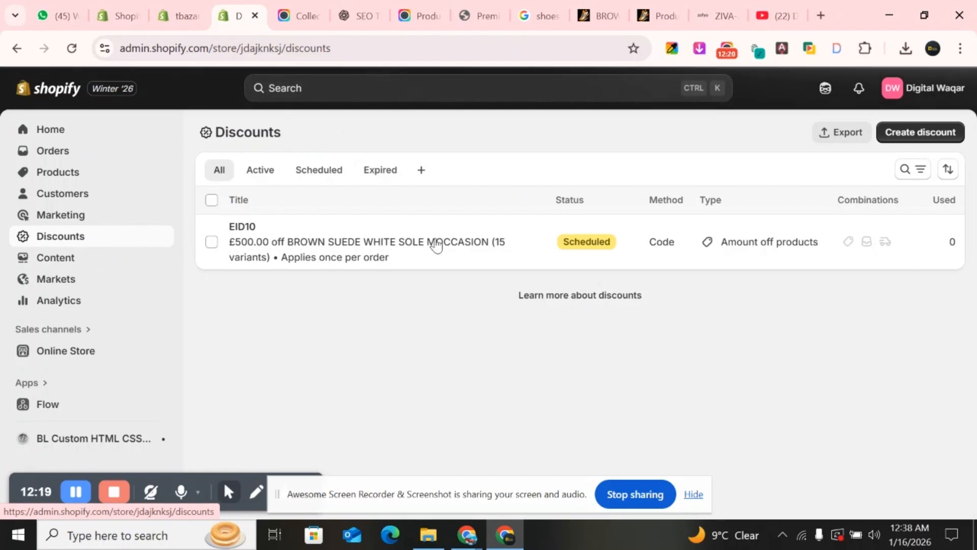
pyautogui.click(921, 133)
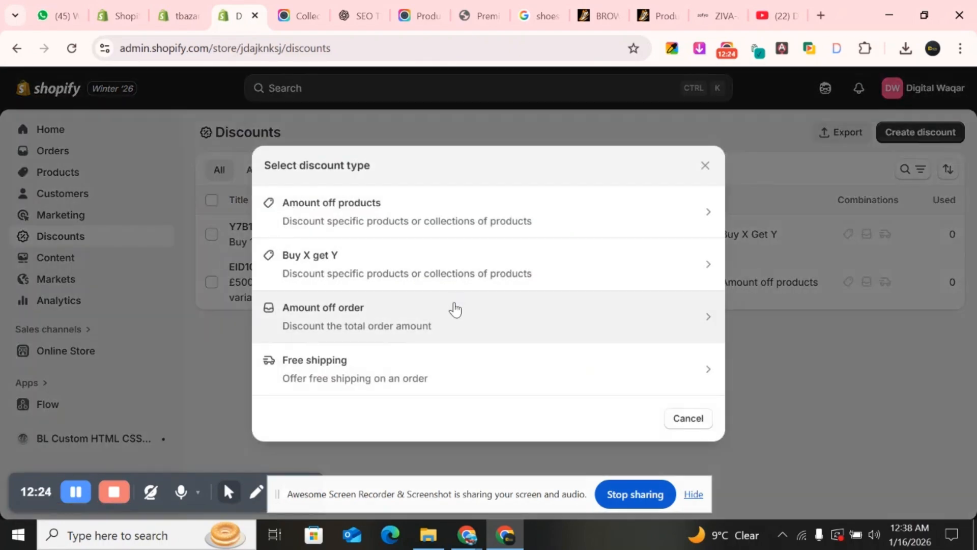
pyautogui.click(455, 309)
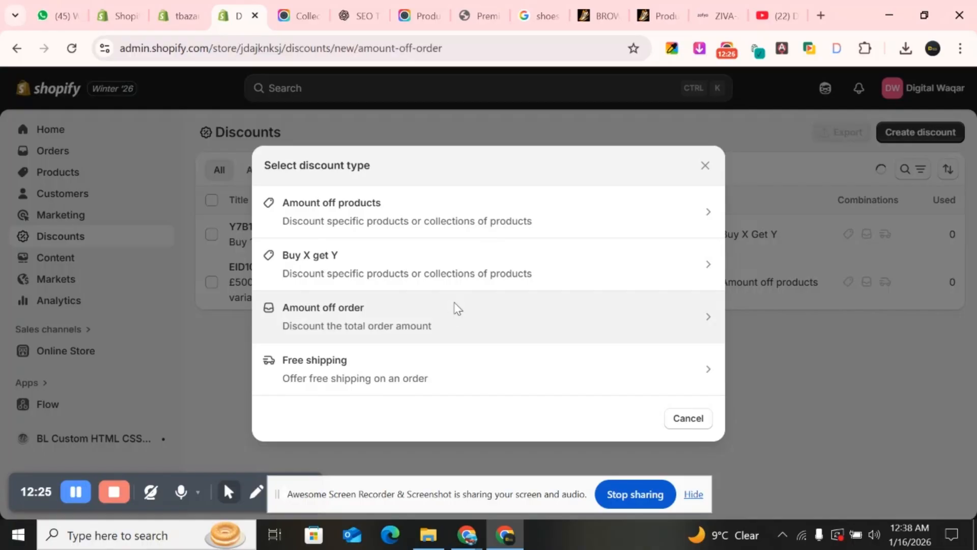
pyautogui.scroll(-1, 356, 264)
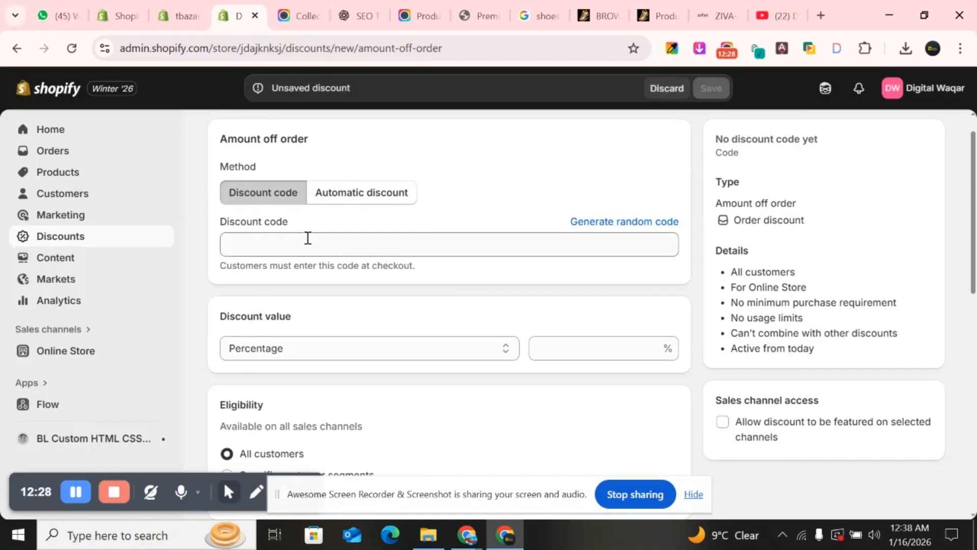
# Try the Automatic discount method, return to Discount code, and generate a random code for the order discount.
pyautogui.click(358, 196)
pyautogui.click(282, 198)
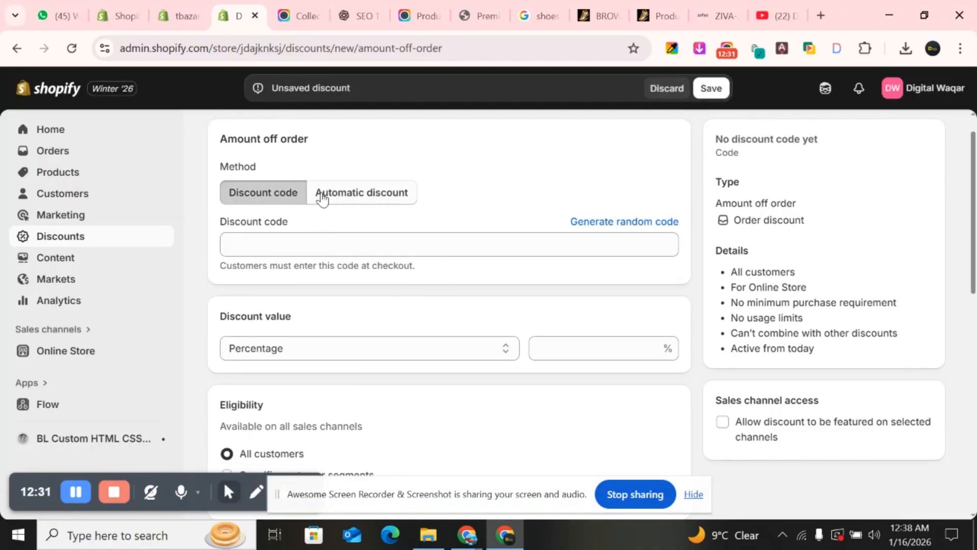
pyautogui.click(604, 228)
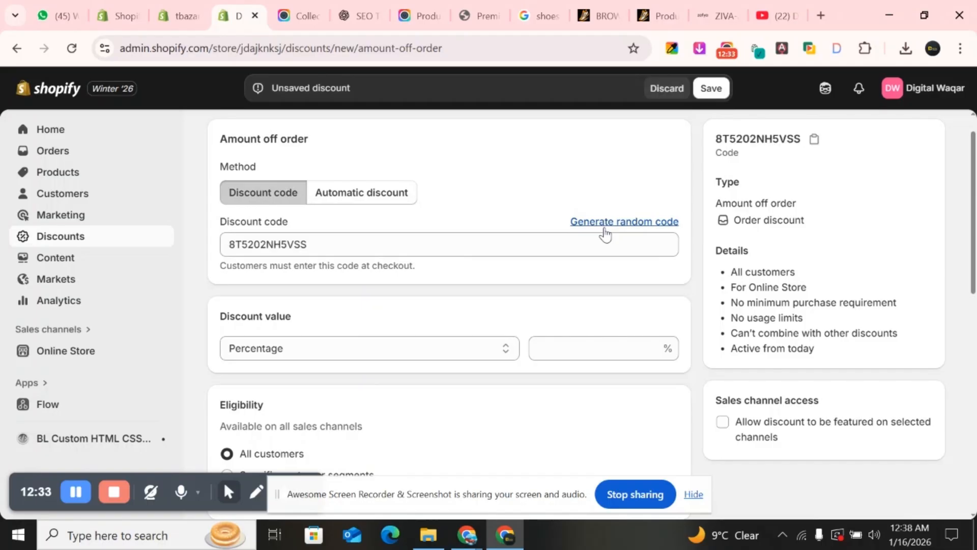
# Set the order discount's value type to Fixed amount.
pyautogui.scroll(-1, 432, 347)
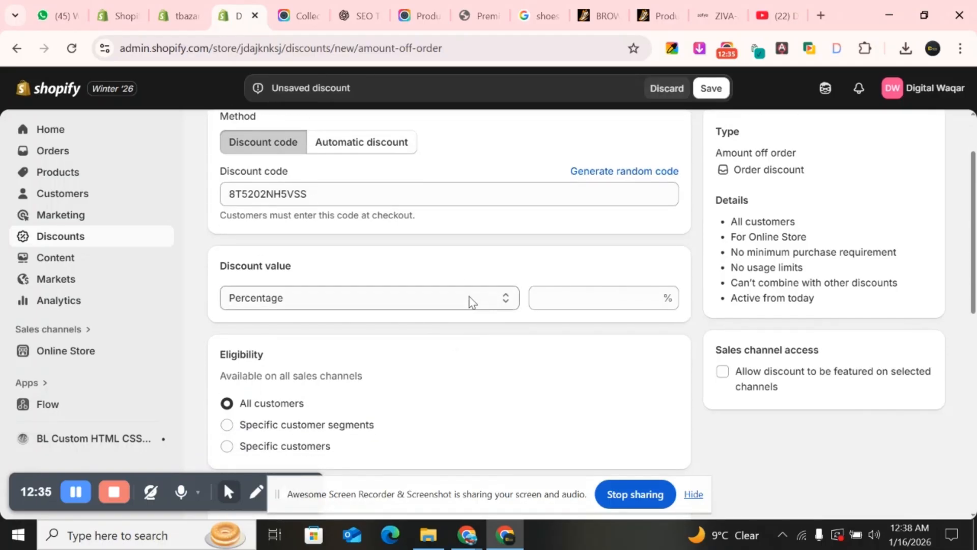
pyautogui.click(468, 302)
pyautogui.click(444, 338)
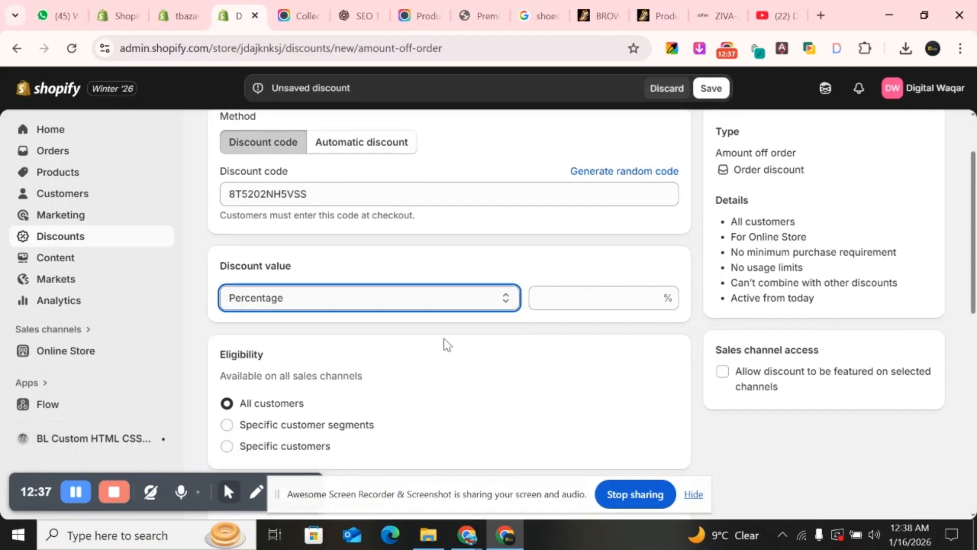
# Set the order discount's eligibility to Specific customer segments.
pyautogui.scroll(-3, 445, 376)
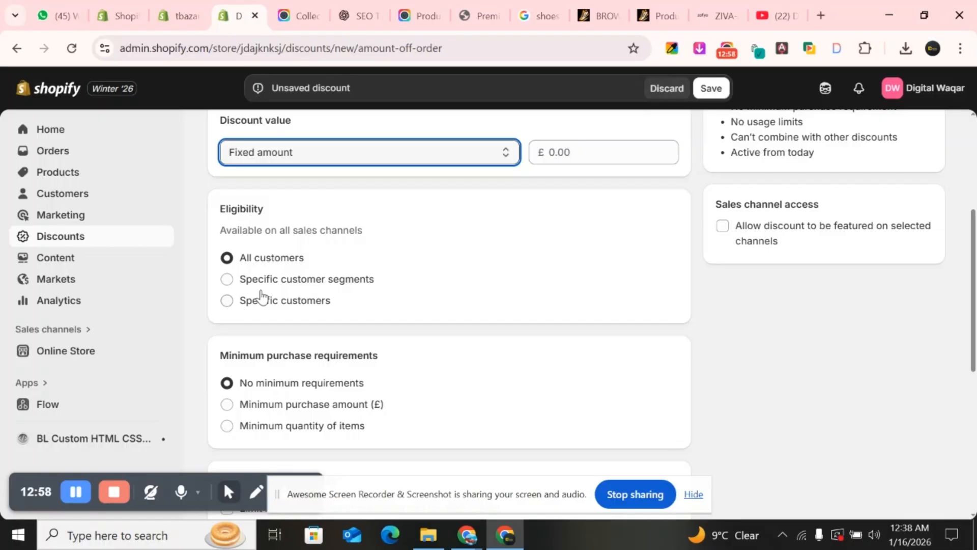
pyautogui.click(281, 284)
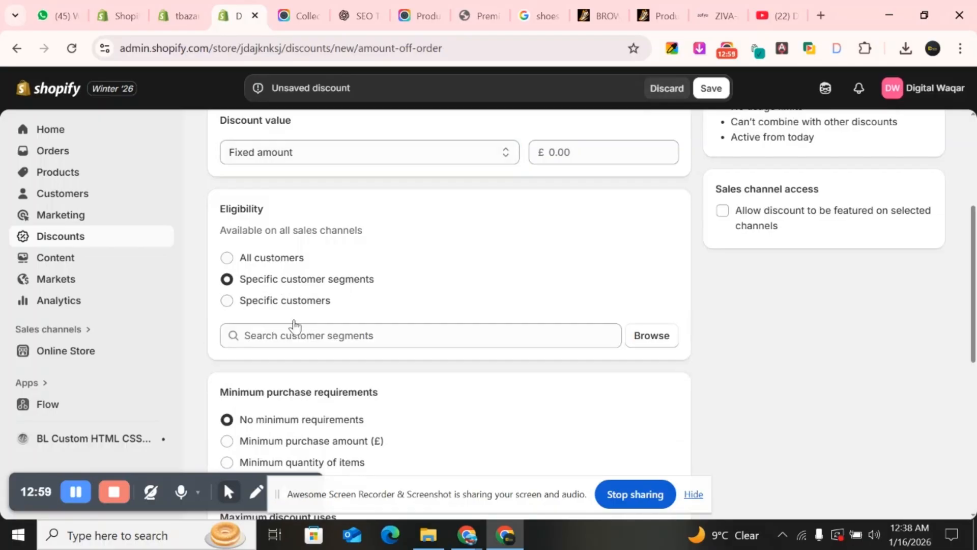
# Browse the available customer segments for the order discount's eligibility, closing the list without adding any.
pyautogui.click(405, 341)
pyautogui.click(636, 340)
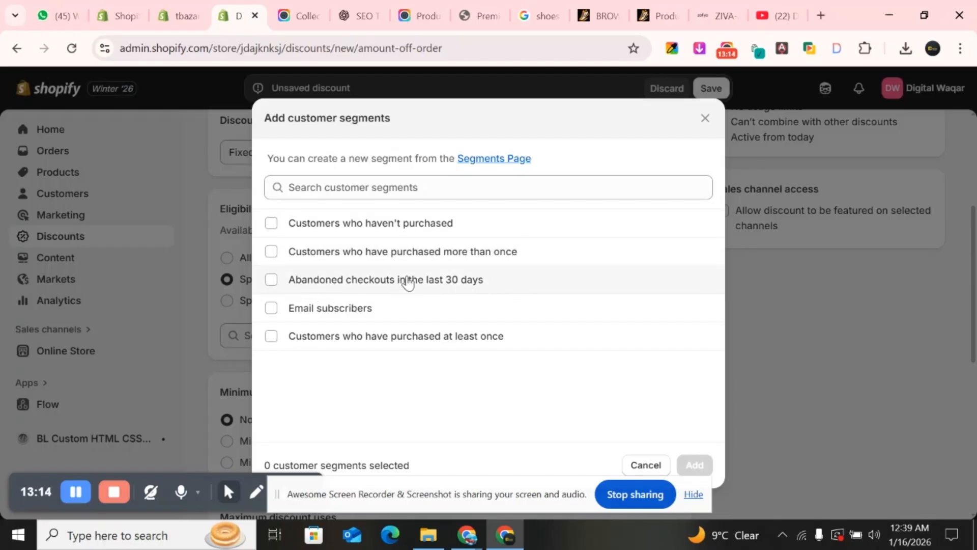
pyautogui.click(705, 119)
pyautogui.scroll(-1, 399, 367)
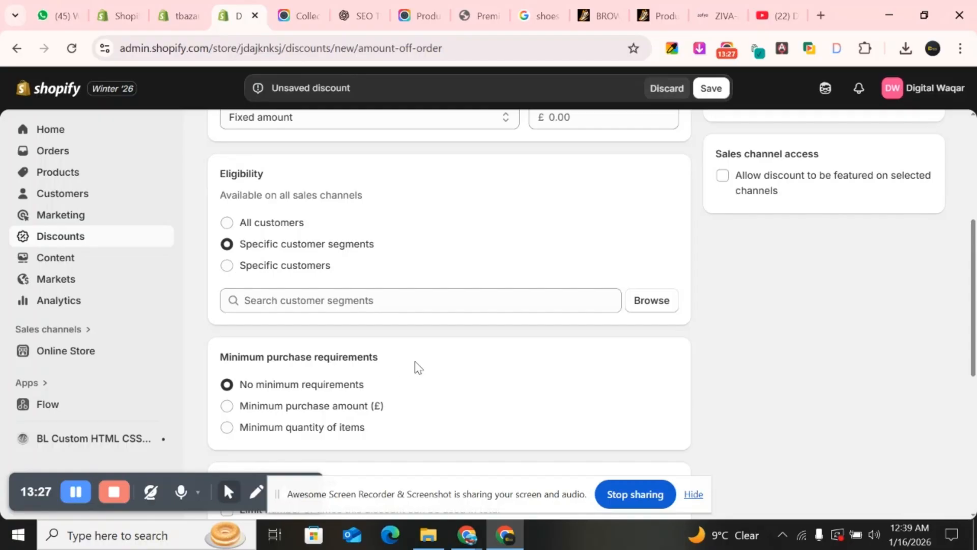
pyautogui.click(661, 297)
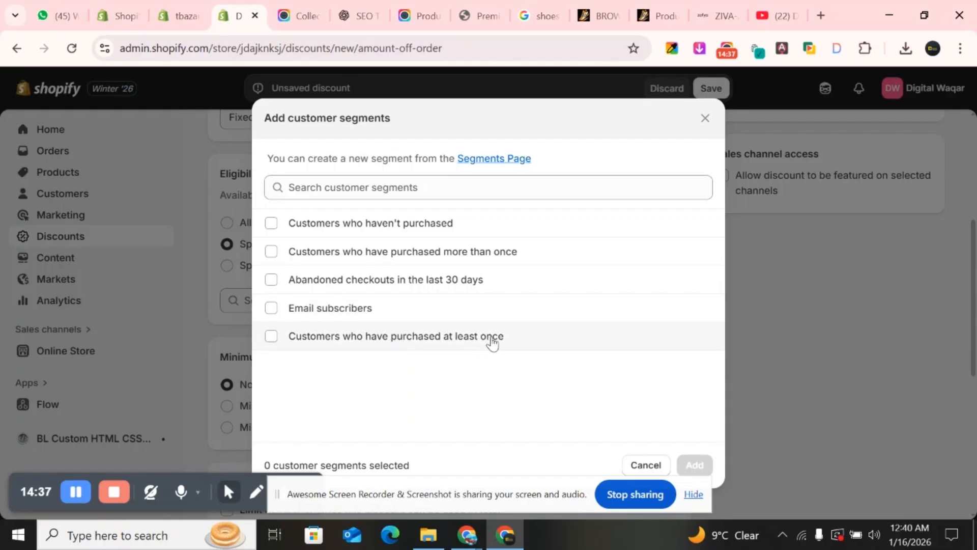
pyautogui.click(706, 122)
# Discard the unsaved order discount and start creating a Free shipping discount.
pyautogui.scroll(-4, 475, 364)
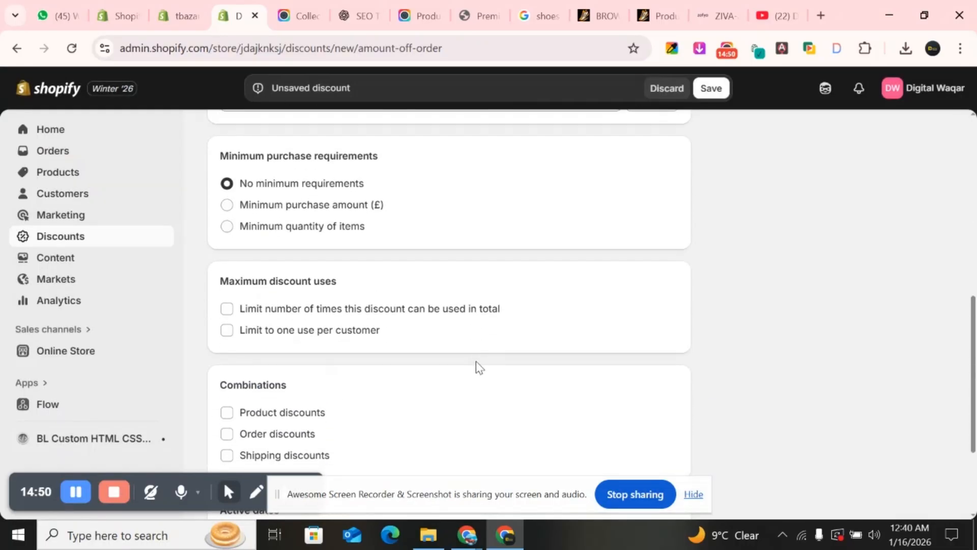
pyautogui.scroll(-2, 382, 192)
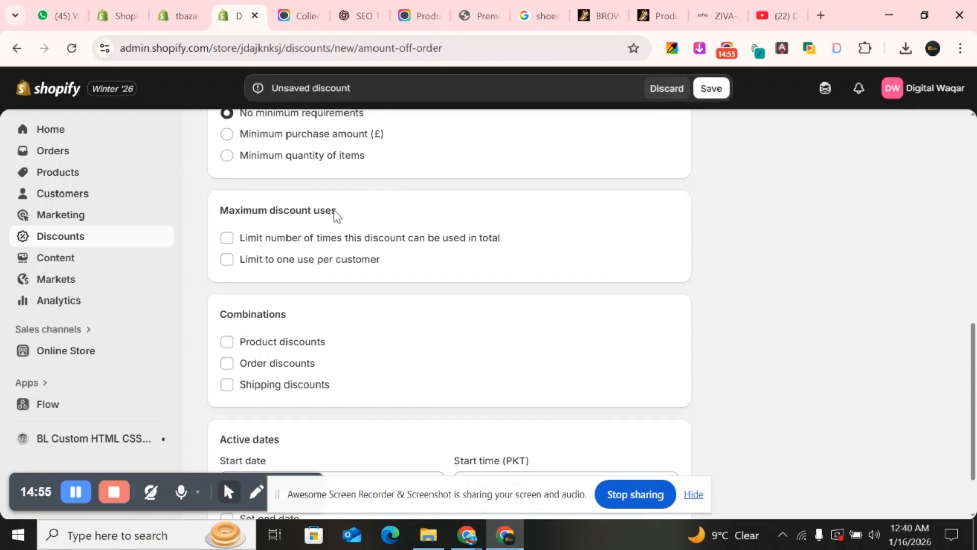
pyautogui.scroll(-1, 334, 250)
pyautogui.scroll(-1, 328, 306)
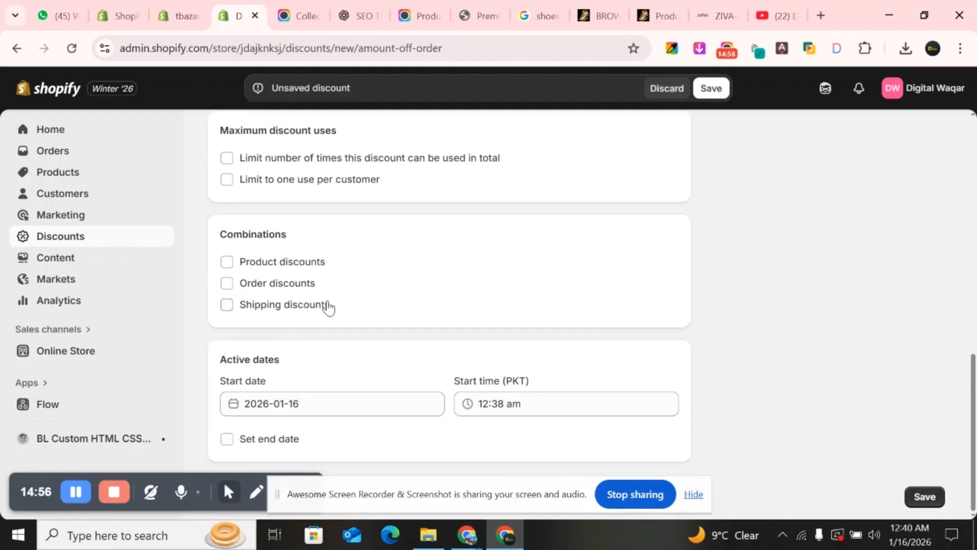
pyautogui.scroll(10, 327, 305)
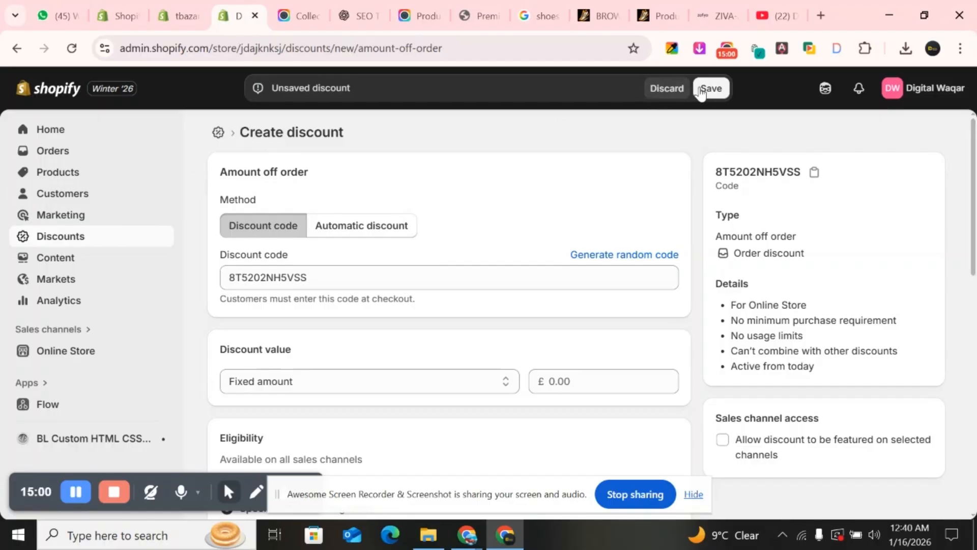
pyautogui.scroll(-5, 676, 96)
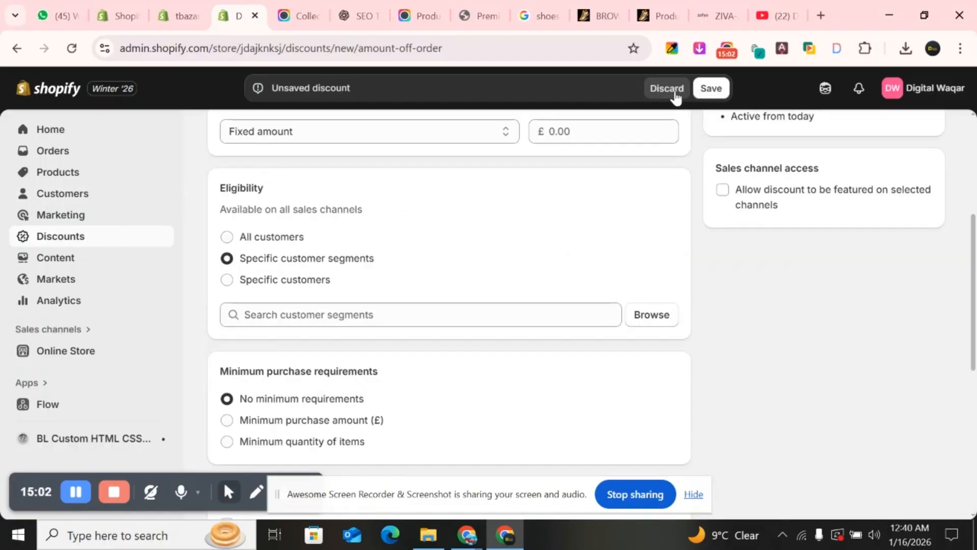
pyautogui.click(666, 89)
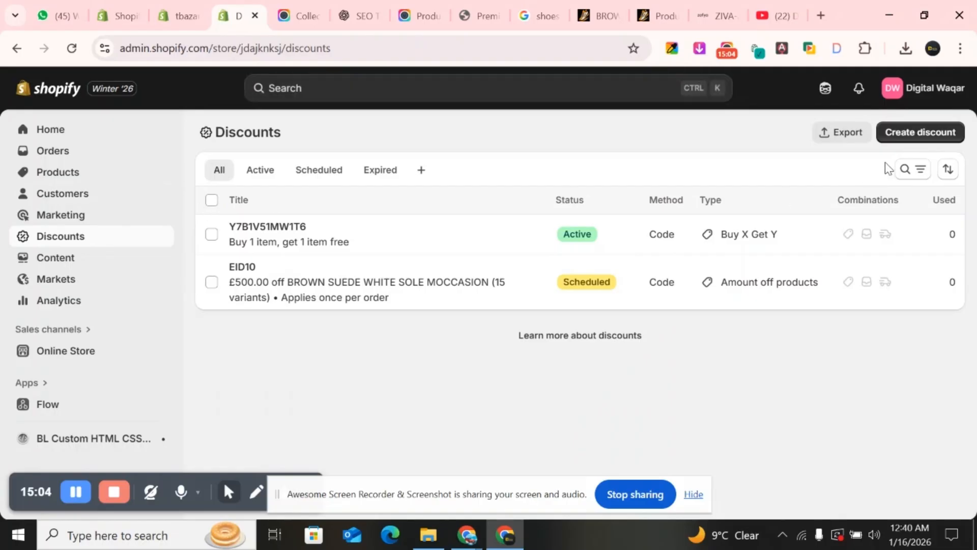
pyautogui.click(902, 133)
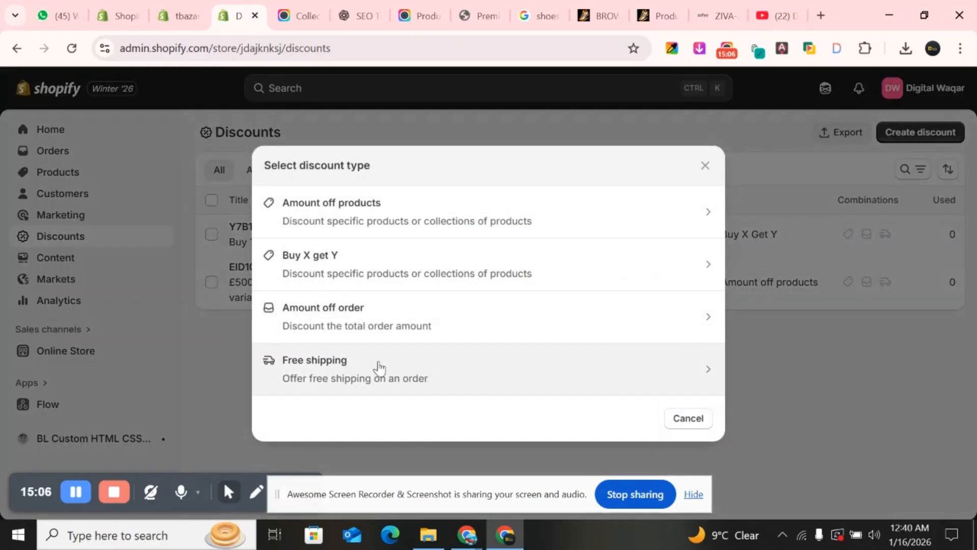
pyautogui.click(379, 366)
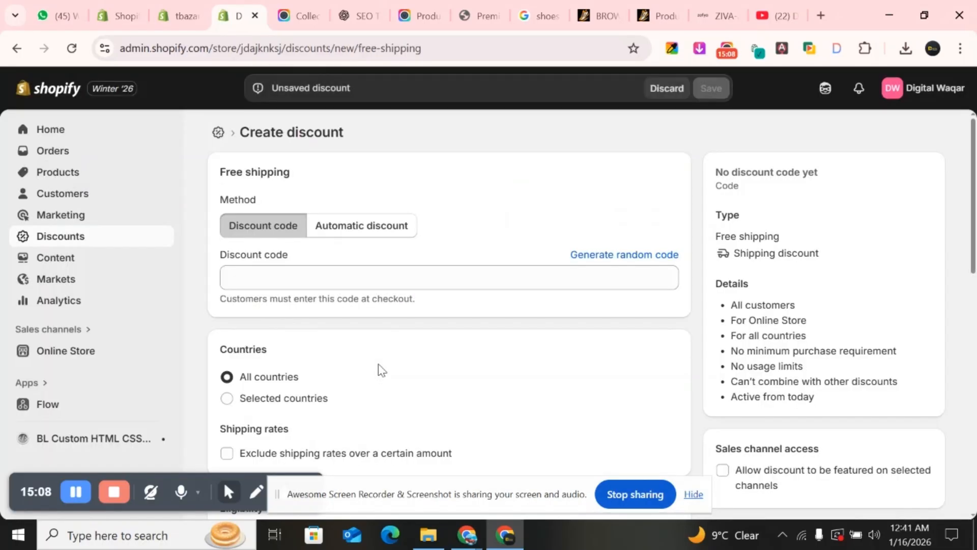
# Try limiting the free shipping discount to Selected countries, browse the country list, and return to All countries.
pyautogui.scroll(-3, 332, 283)
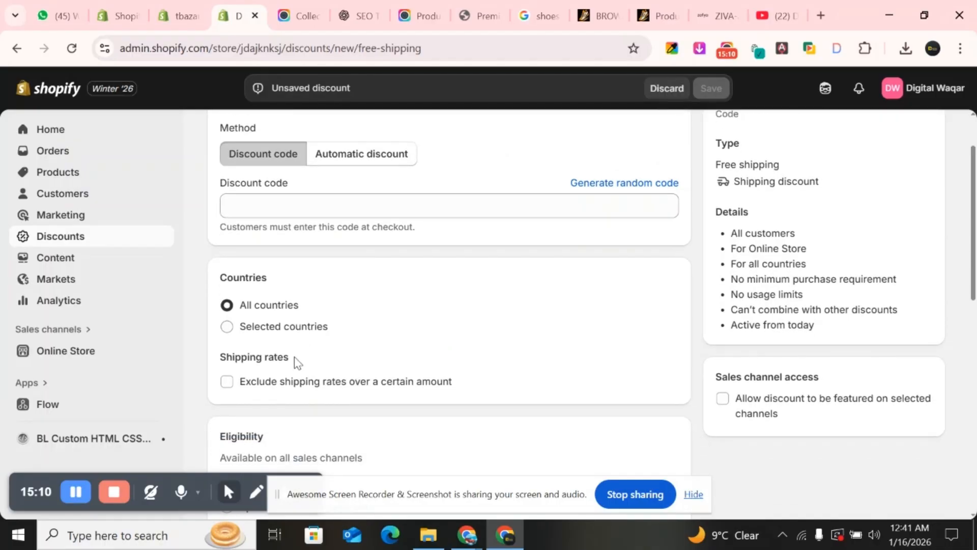
pyautogui.click(277, 328)
pyautogui.scroll(-1, 631, 267)
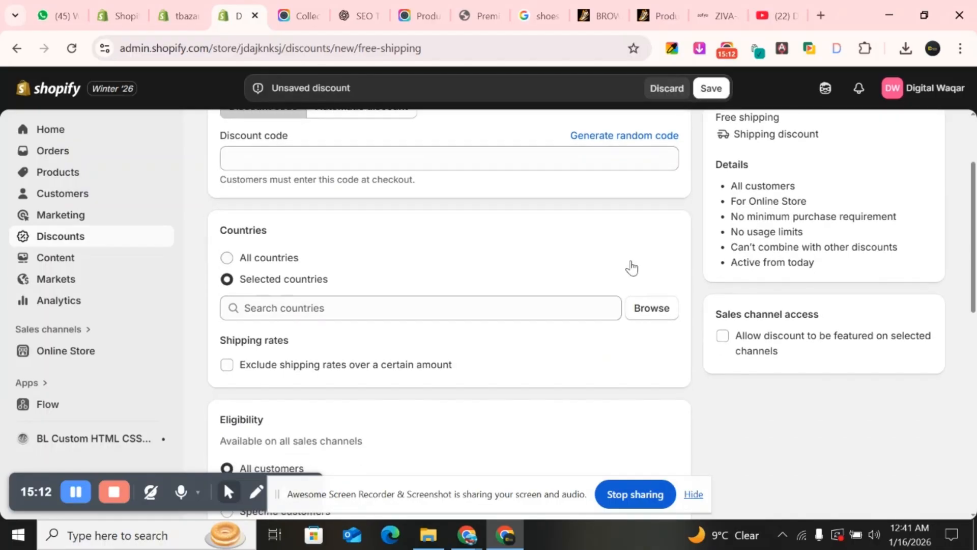
pyautogui.click(651, 308)
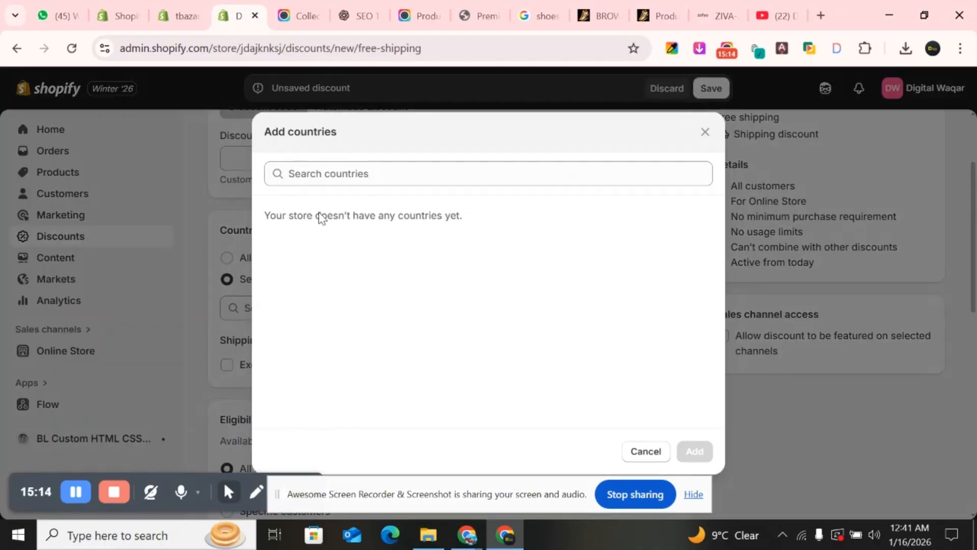
pyautogui.click(705, 132)
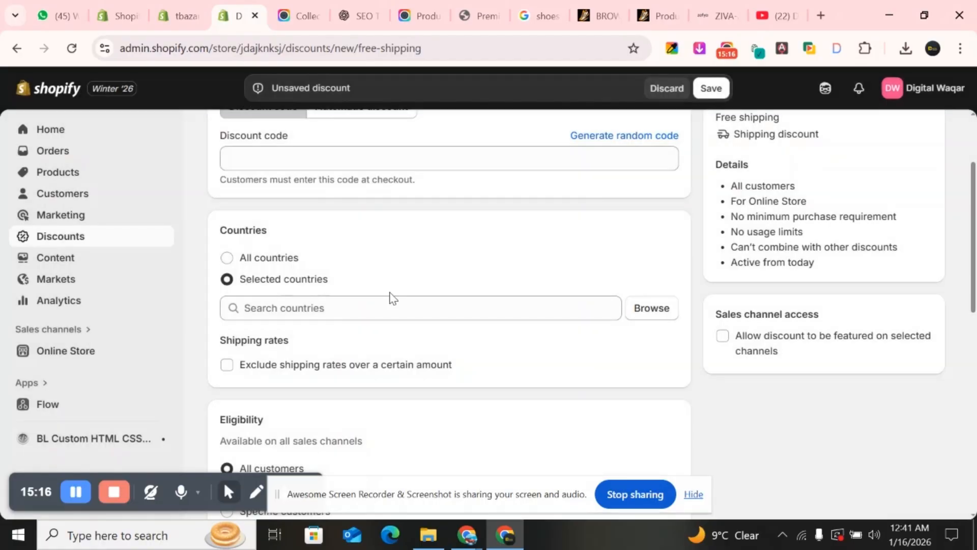
pyautogui.click(387, 299)
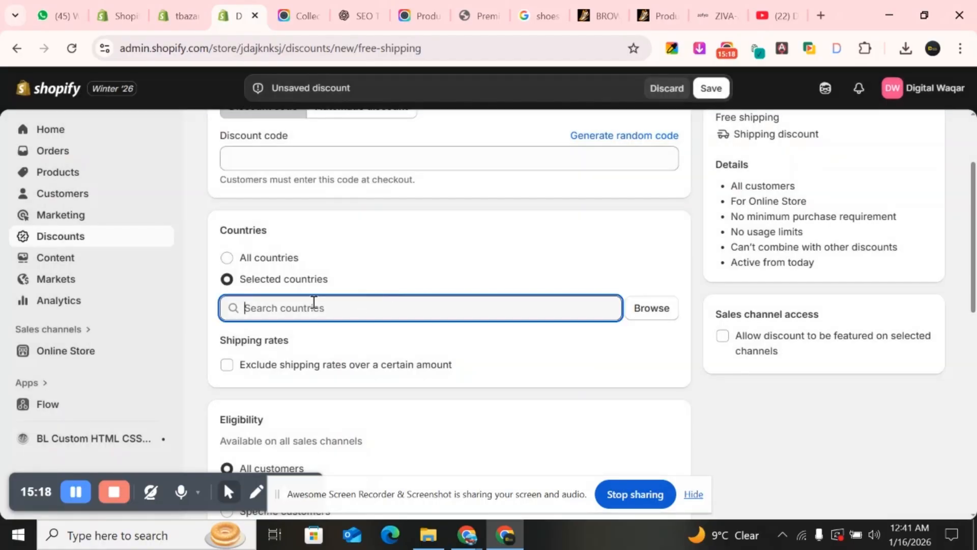
pyautogui.click(269, 259)
# Examine the free shipping discount's eligibility, minimum purchase requirements and maximum discount uses.
pyautogui.scroll(-2, 380, 309)
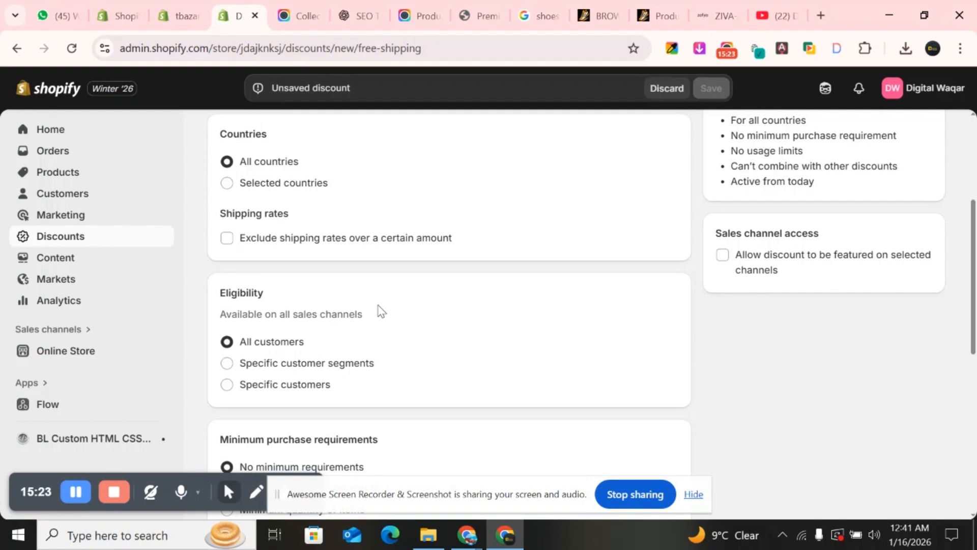
pyautogui.scroll(-2, 382, 310)
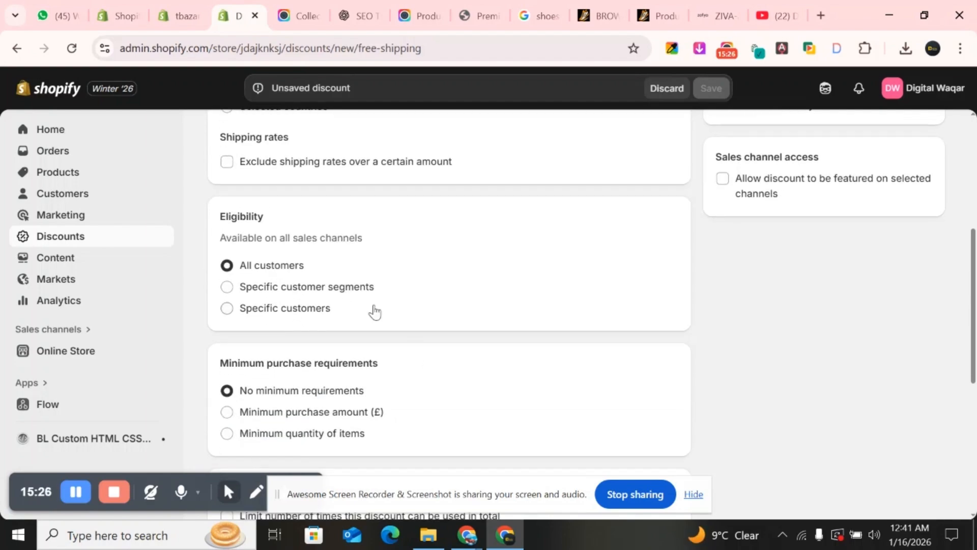
pyautogui.scroll(4, 375, 310)
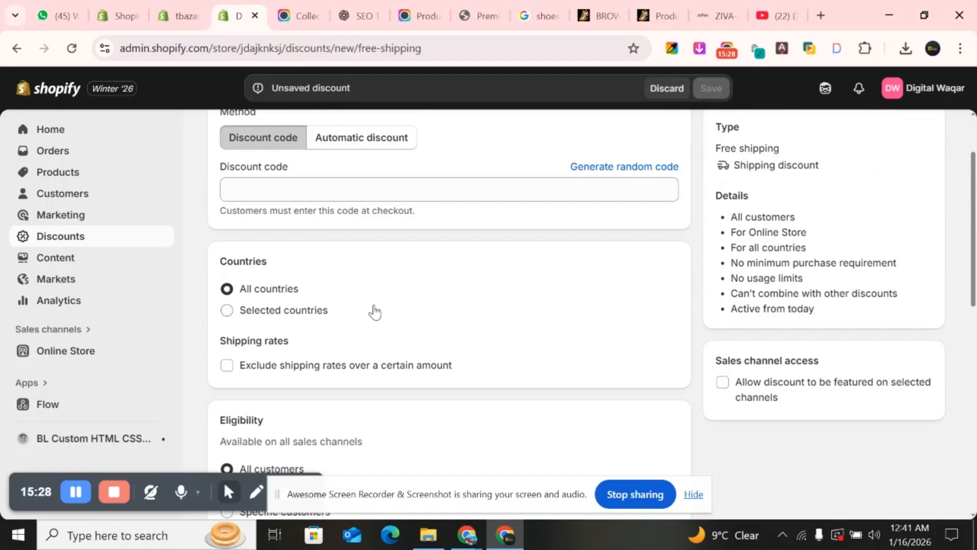
pyautogui.scroll(-4, 375, 311)
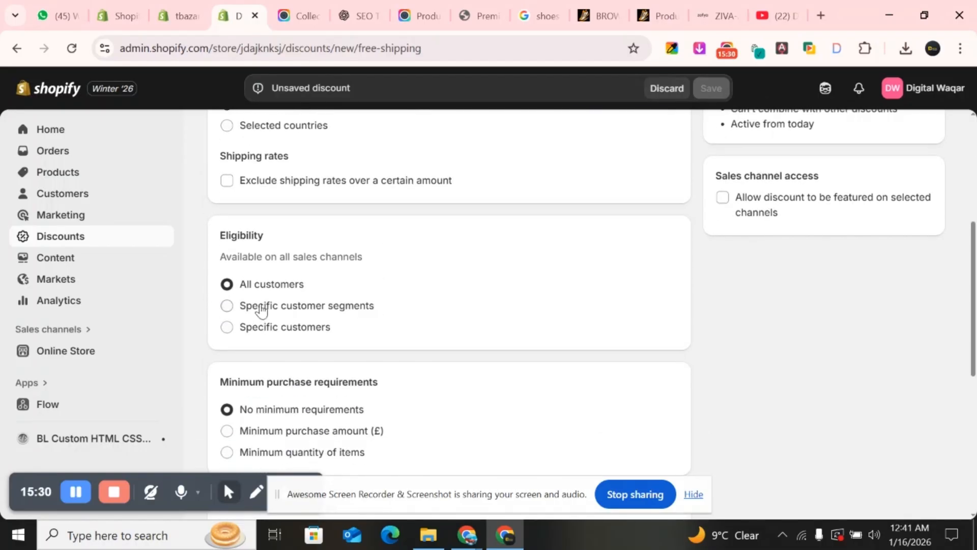
pyautogui.scroll(-3, 262, 310)
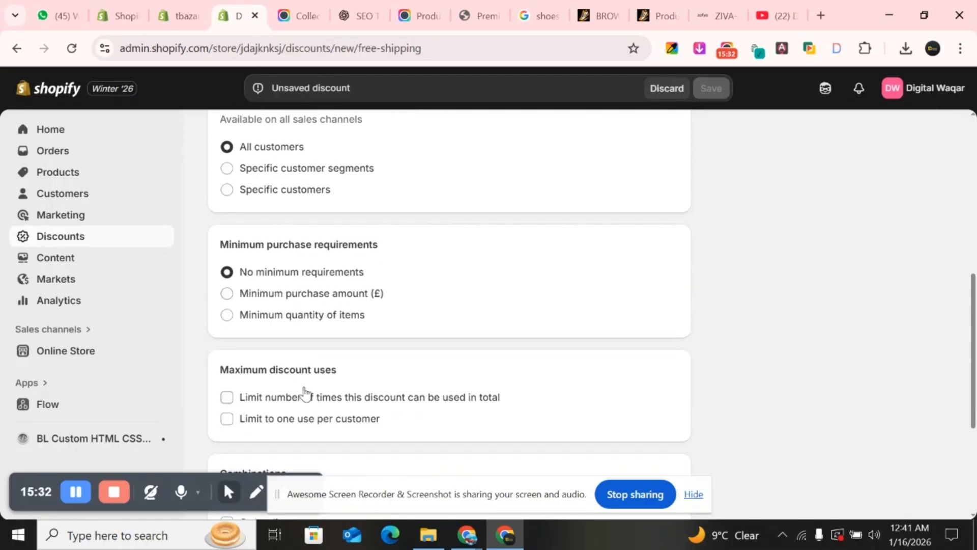
# Try the Automatic discount method for the free shipping discount and return to Discount code.
pyautogui.scroll(6, 306, 392)
pyautogui.scroll(-1, 662, 264)
pyautogui.scroll(1, 607, 264)
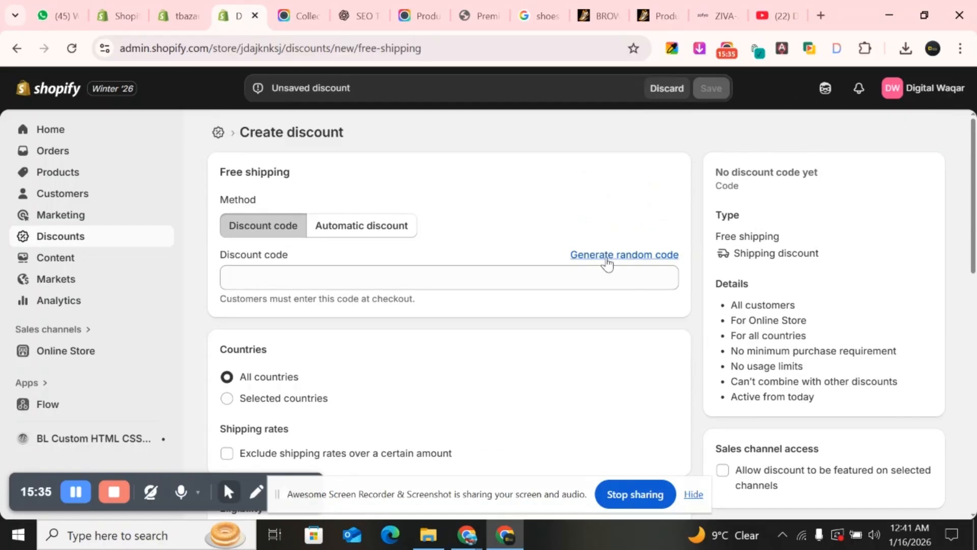
pyautogui.click(352, 229)
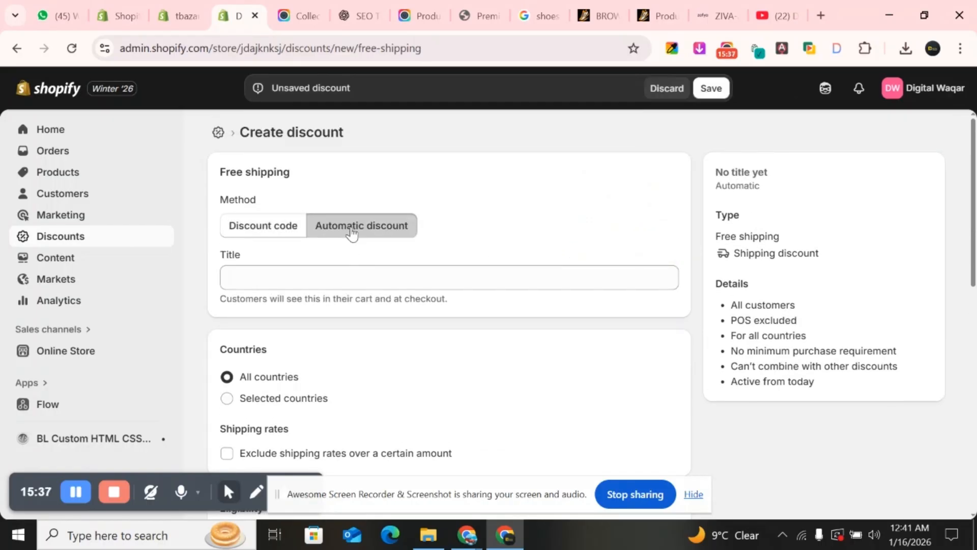
pyautogui.click(271, 229)
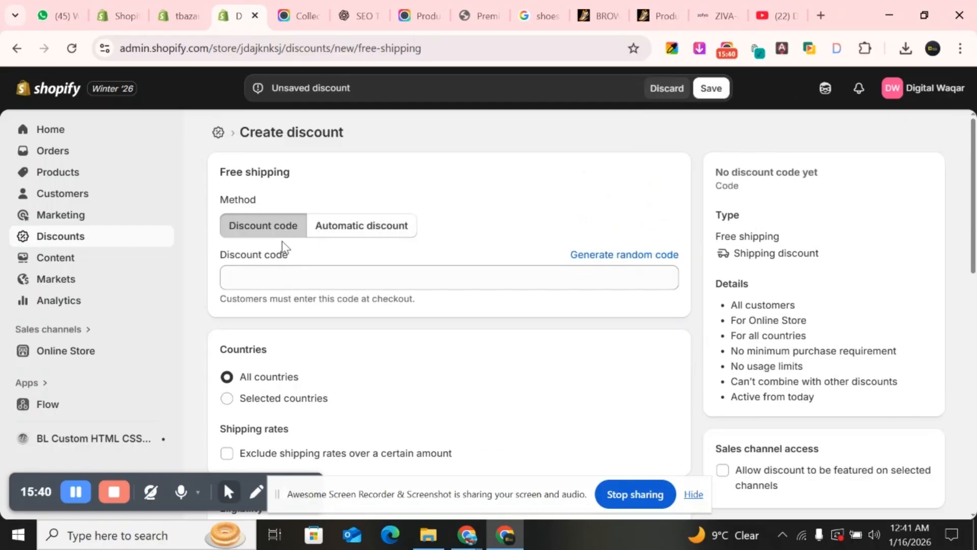